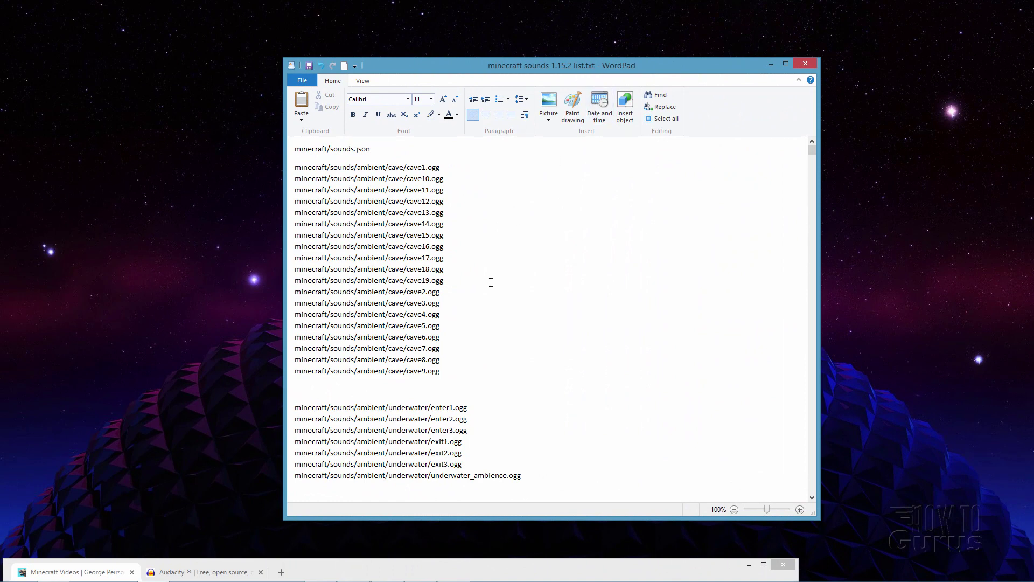
Highlight the cave17.ogg file name and folder path, then mark the two barrel open sound lines
drag(445, 257, 417, 258)
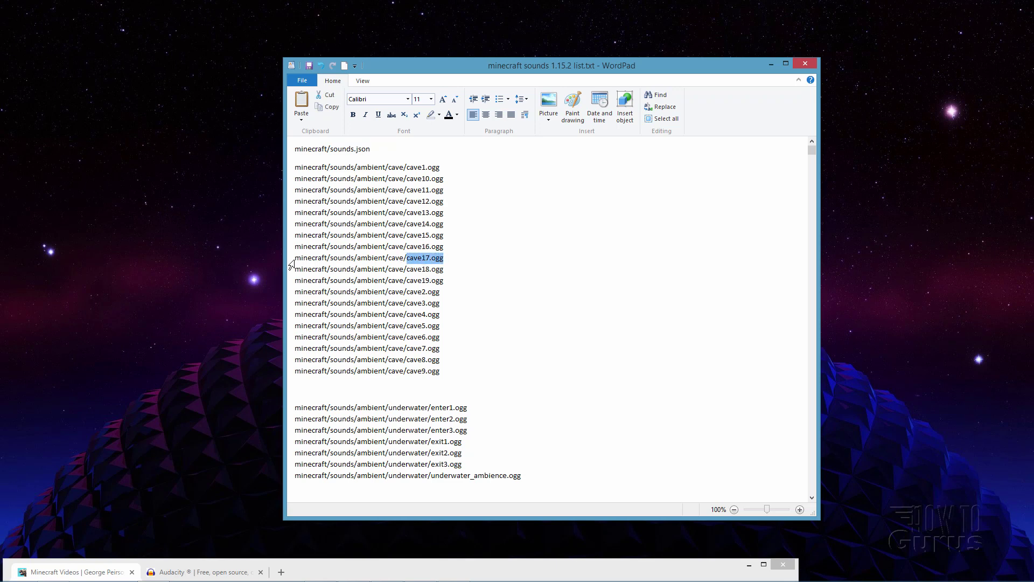
drag(295, 258, 416, 269)
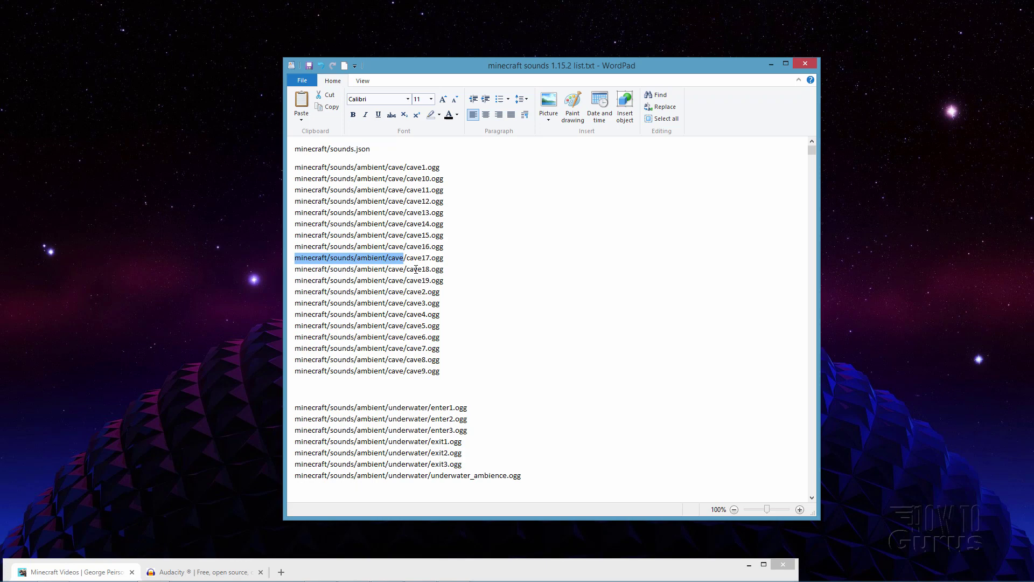
click(476, 258)
scroll(493, 296, down, 12)
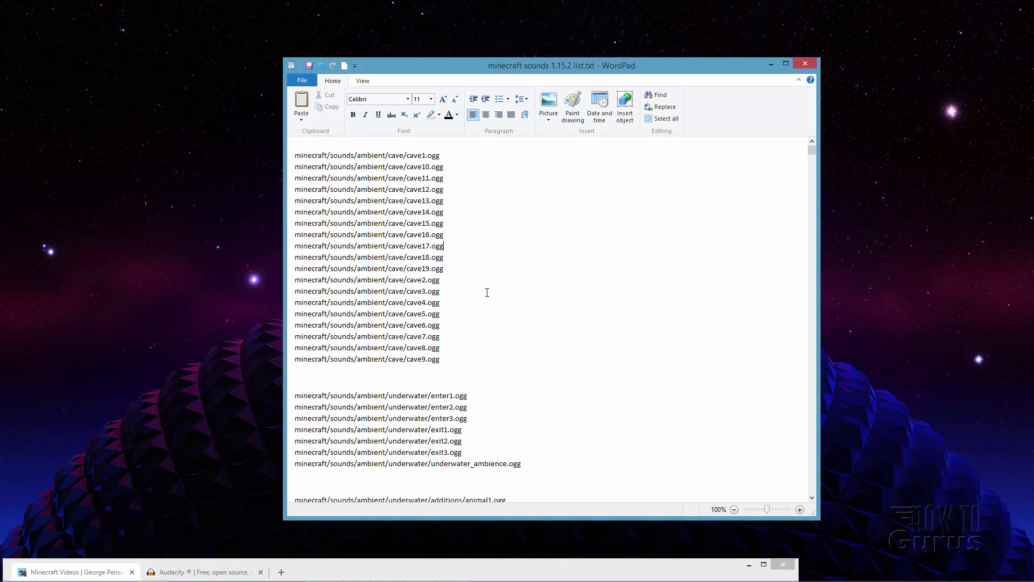
scroll(516, 285, down, 12)
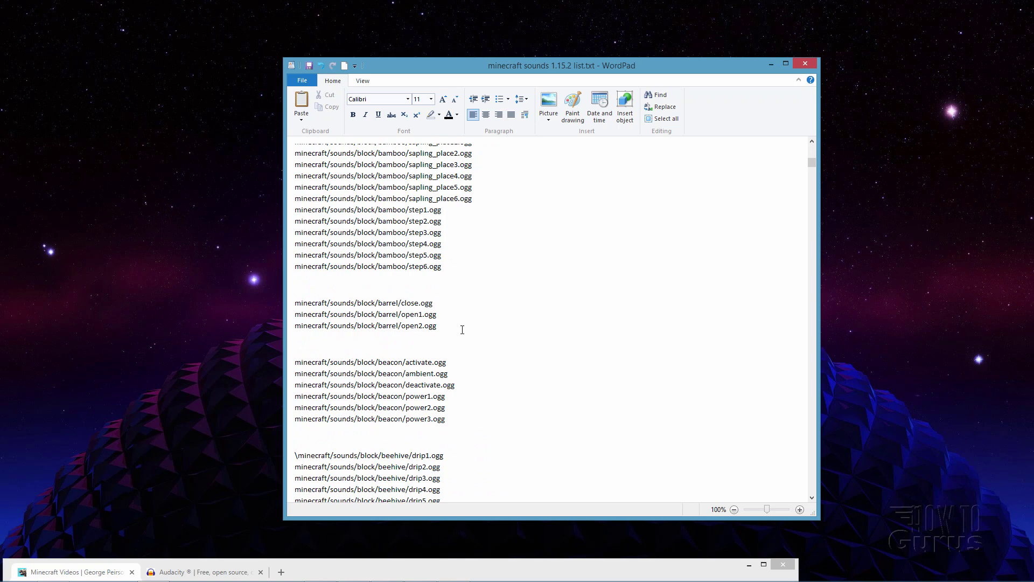
drag(450, 327, 292, 318)
click(455, 318)
scroll(528, 318, up, 20)
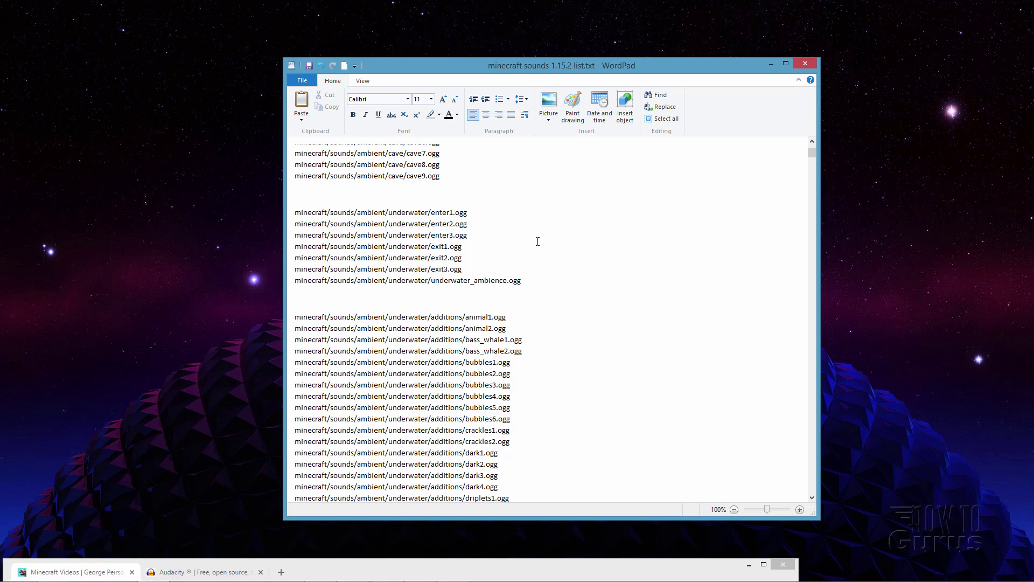
scroll(537, 241, up, 6)
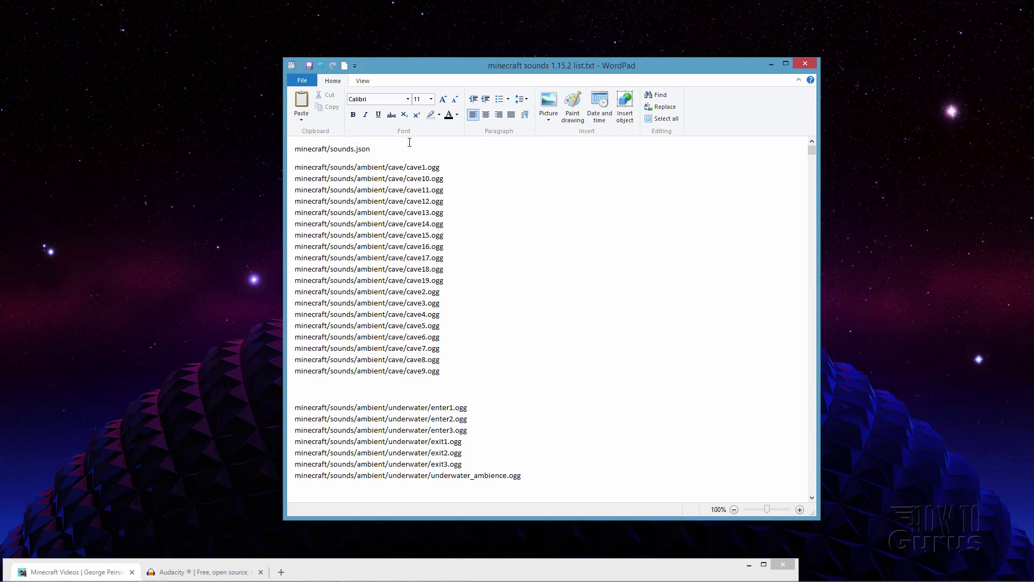
Search for 'campfire' and highlight the six crackle1–crackle6 sound paths
click(658, 95)
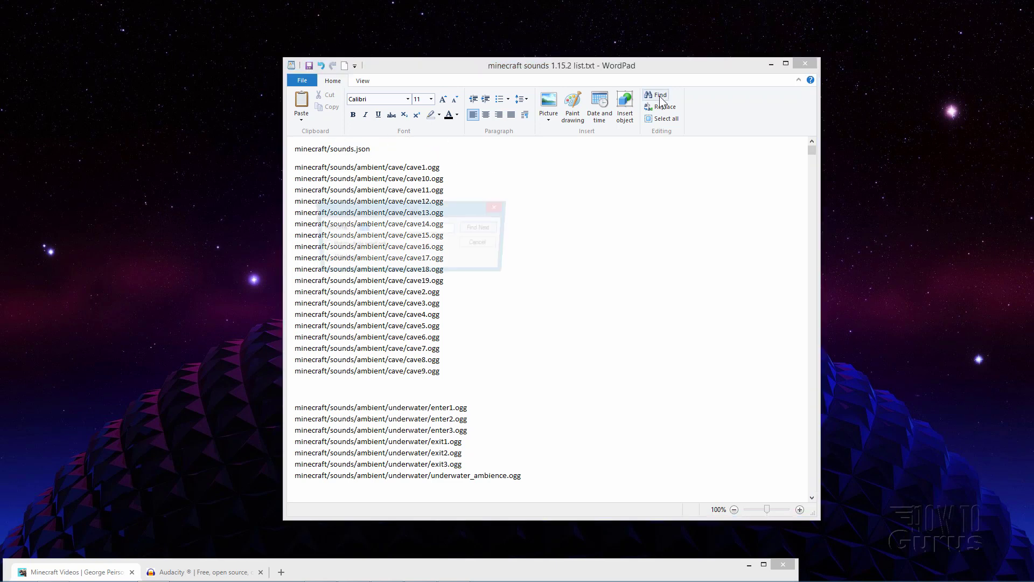
drag(441, 212, 631, 233)
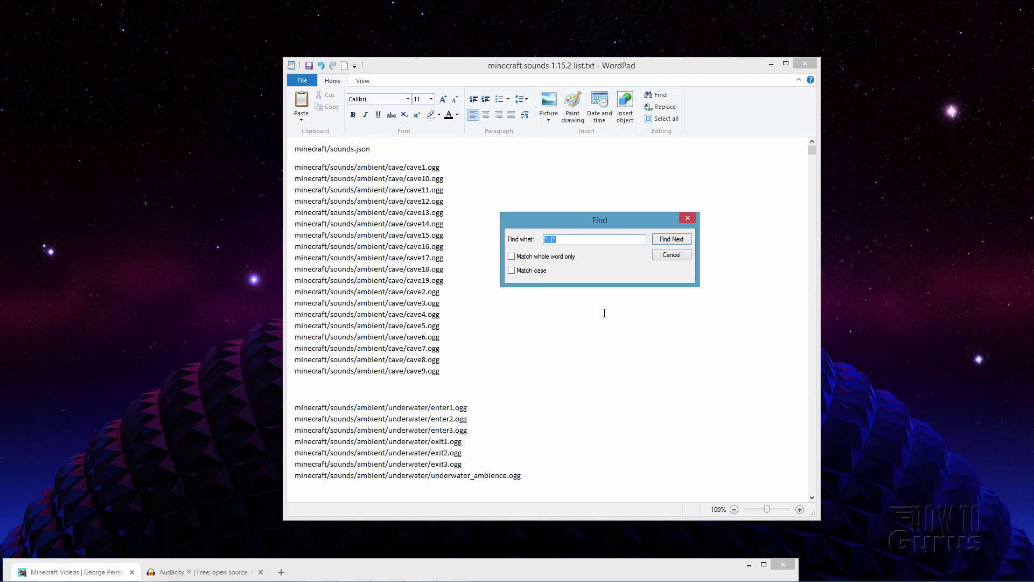
text(campfire)
click(671, 238)
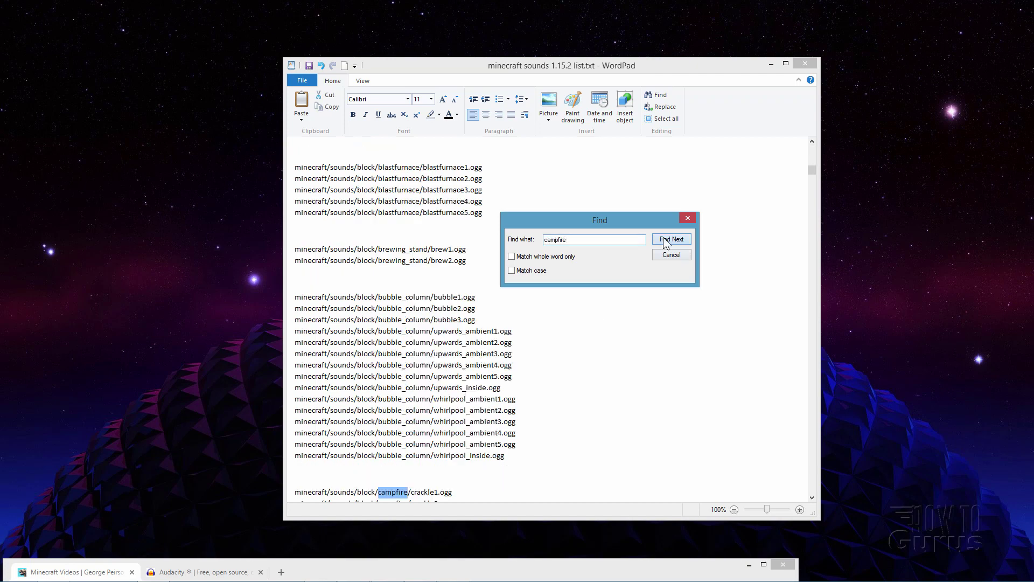
drag(636, 229, 666, 231)
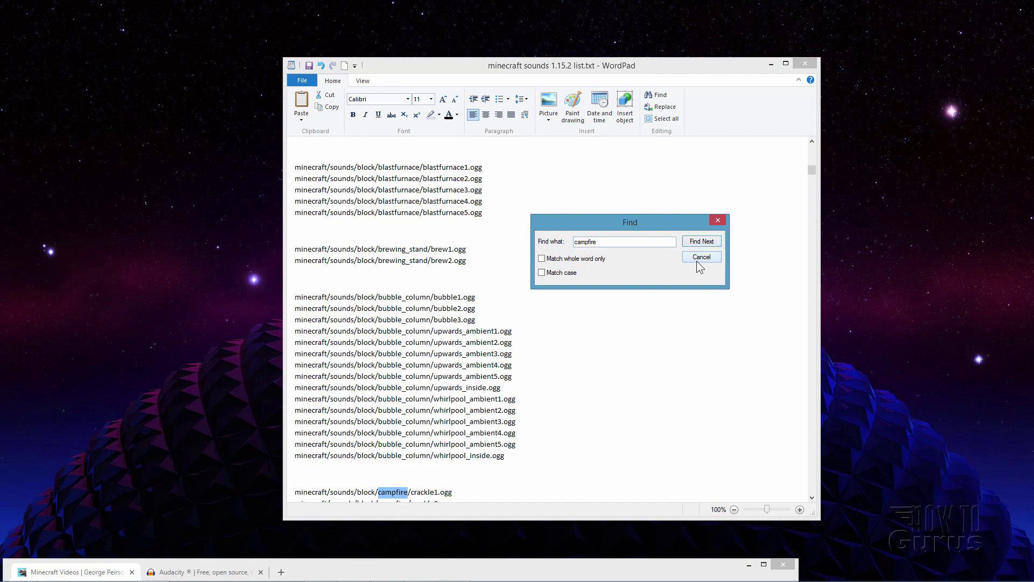
click(698, 256)
scroll(544, 409, down, 6)
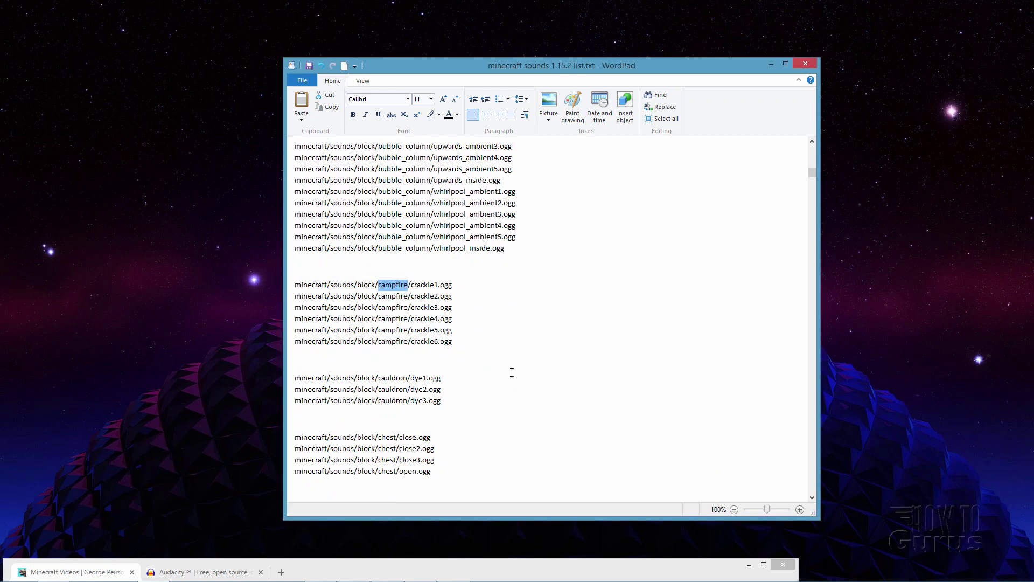
drag(457, 348, 289, 285)
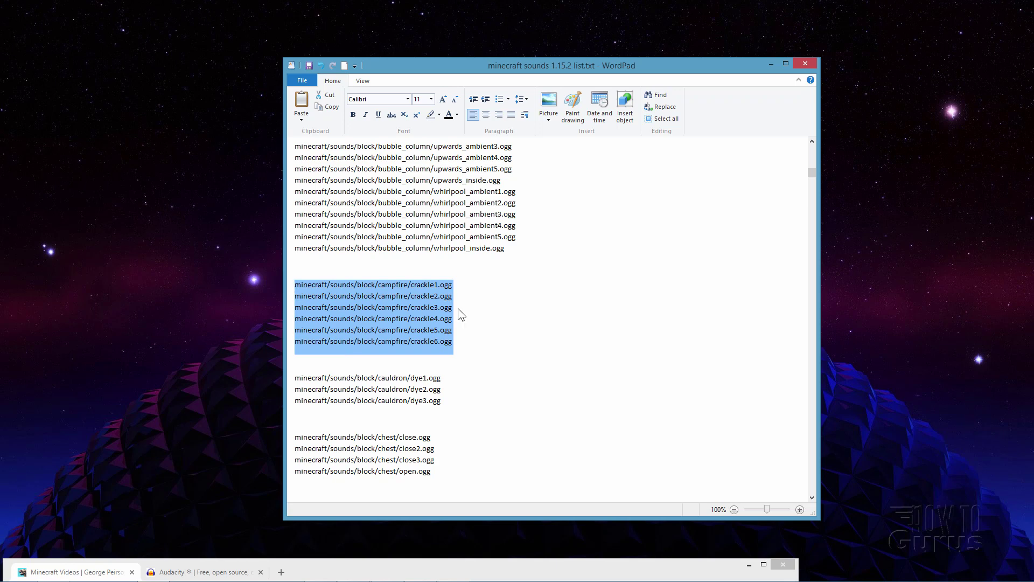
click(473, 303)
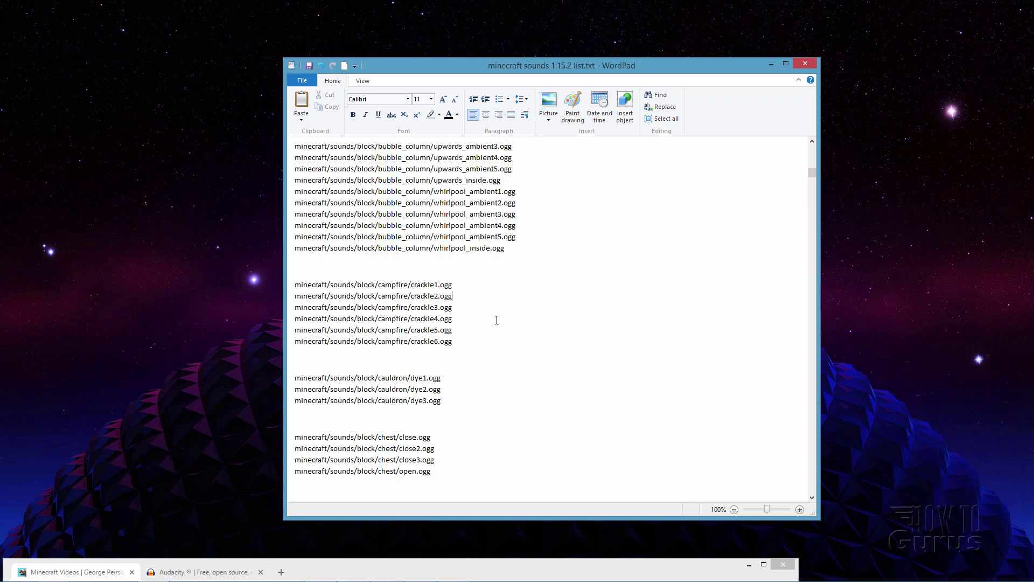
Search the sound list for the first 'player' entry
click(657, 96)
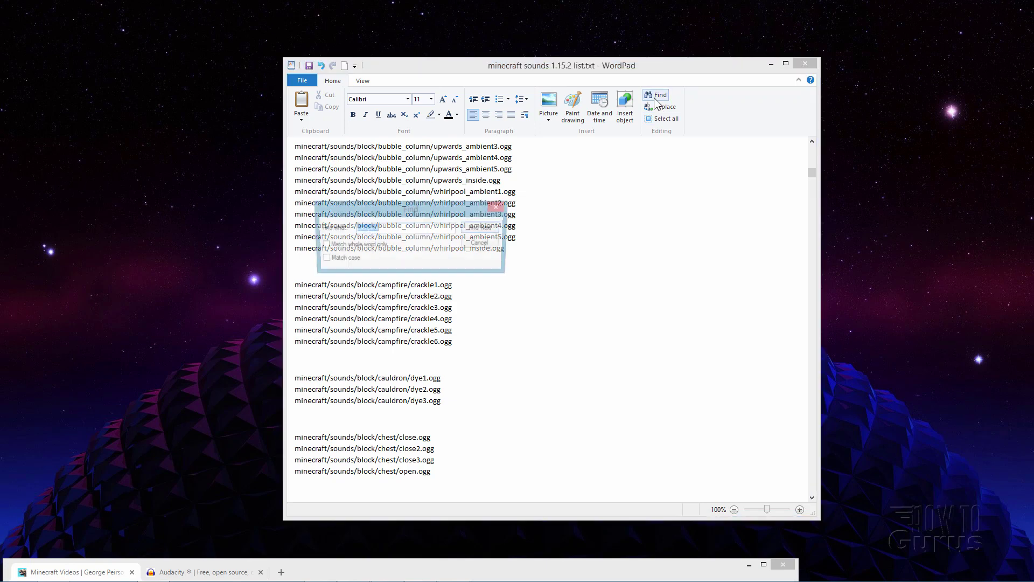
text(player)
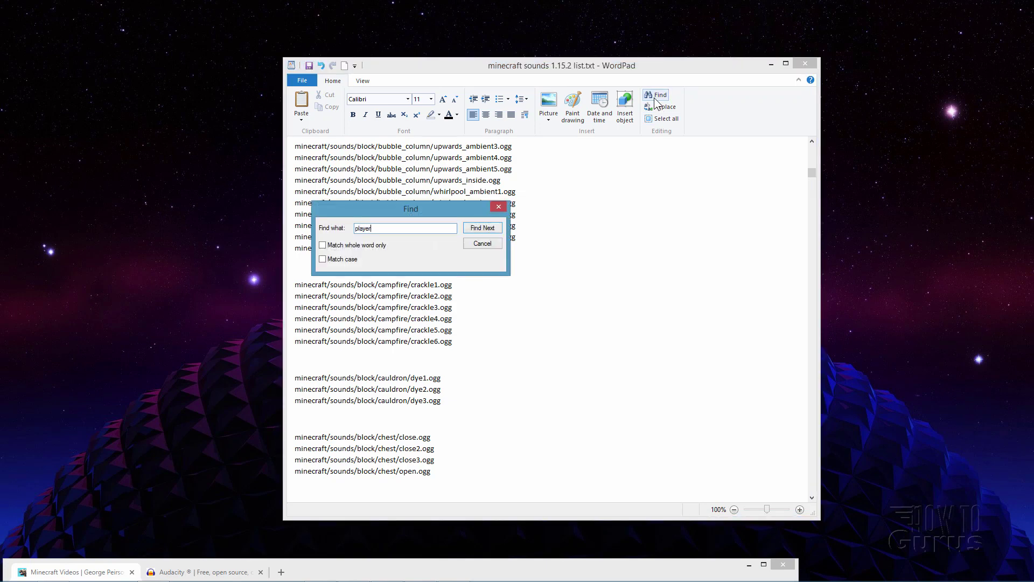
key(Return)
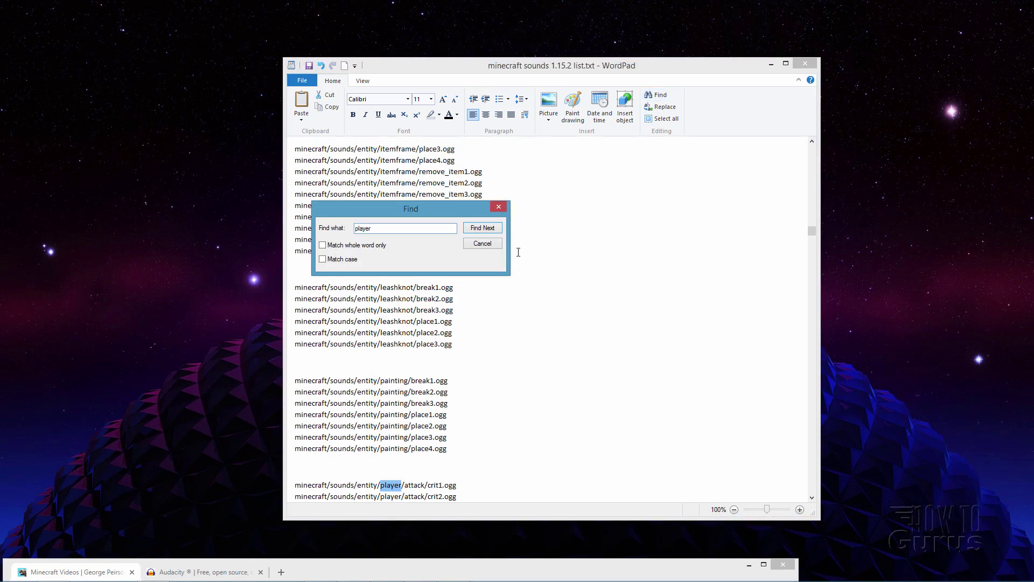
click(496, 244)
Scroll to the barrel section and mark its three lines: close, open1 and open2
scroll(518, 314, down, 8)
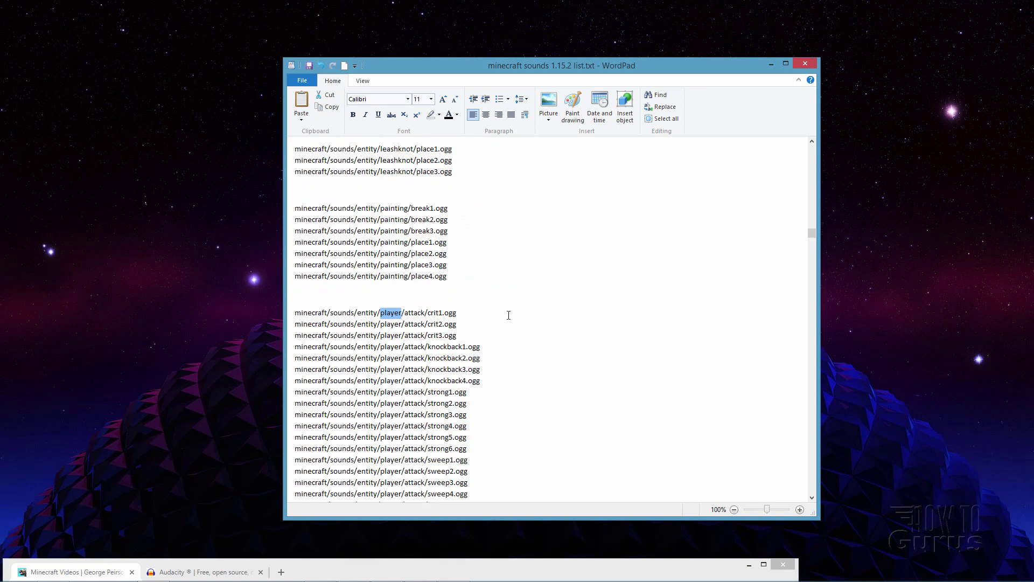
scroll(524, 358, down, 8)
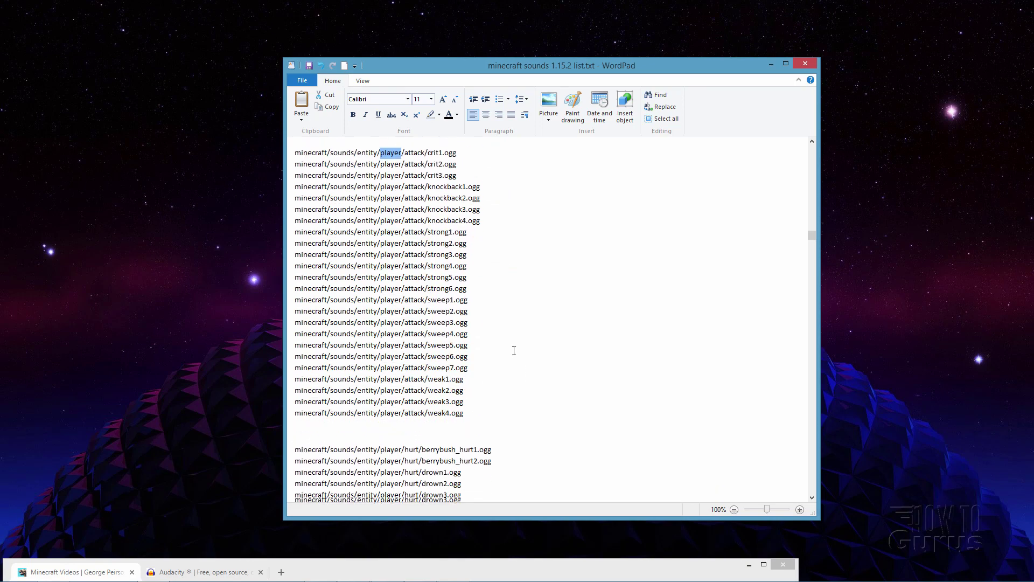
scroll(415, 363, down, 3)
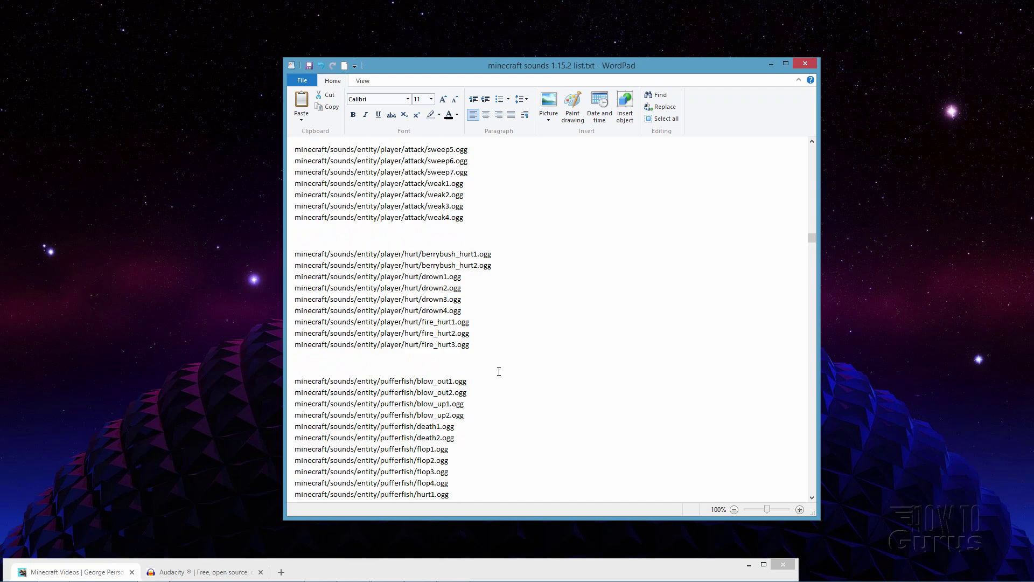
scroll(536, 323, up, 15)
scroll(531, 232, down, 13)
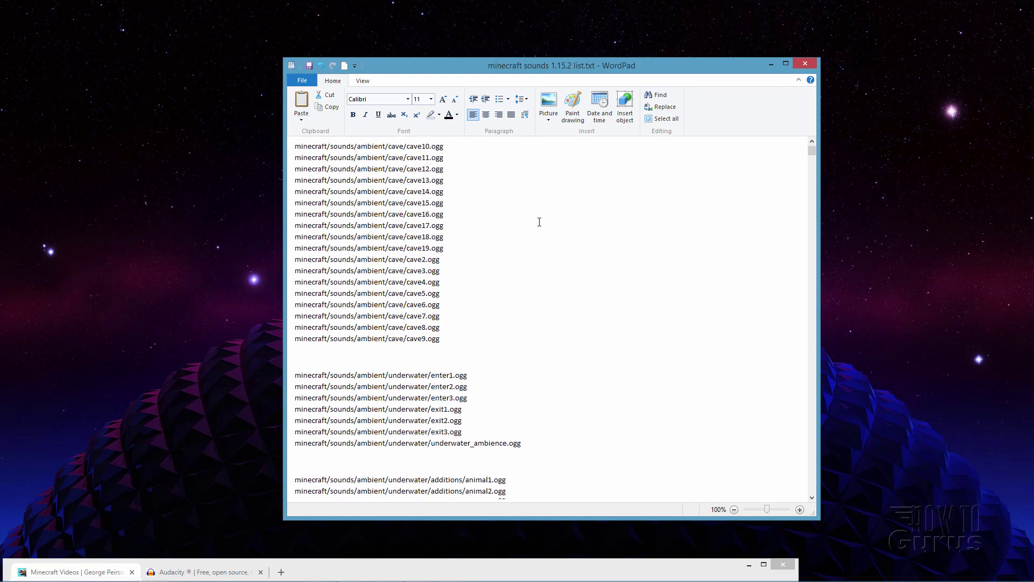
scroll(541, 218, down, 18)
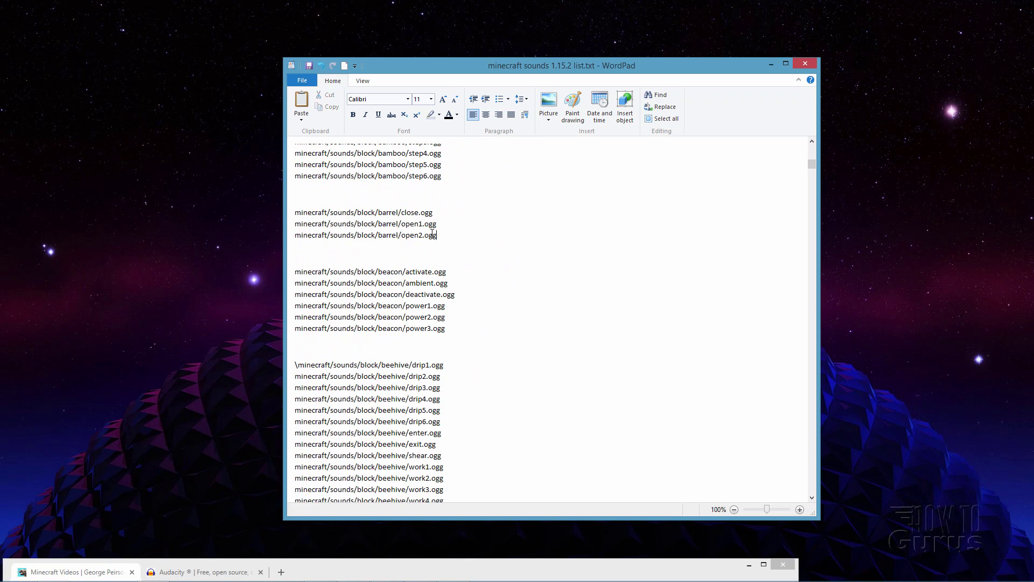
drag(438, 247, 300, 213)
click(621, 189)
In the browser, select the page address and the minecraft sounds 1.15.2 list.txt.zip link, then go to the Audacity tab
double_click(490, 566)
click(278, 29)
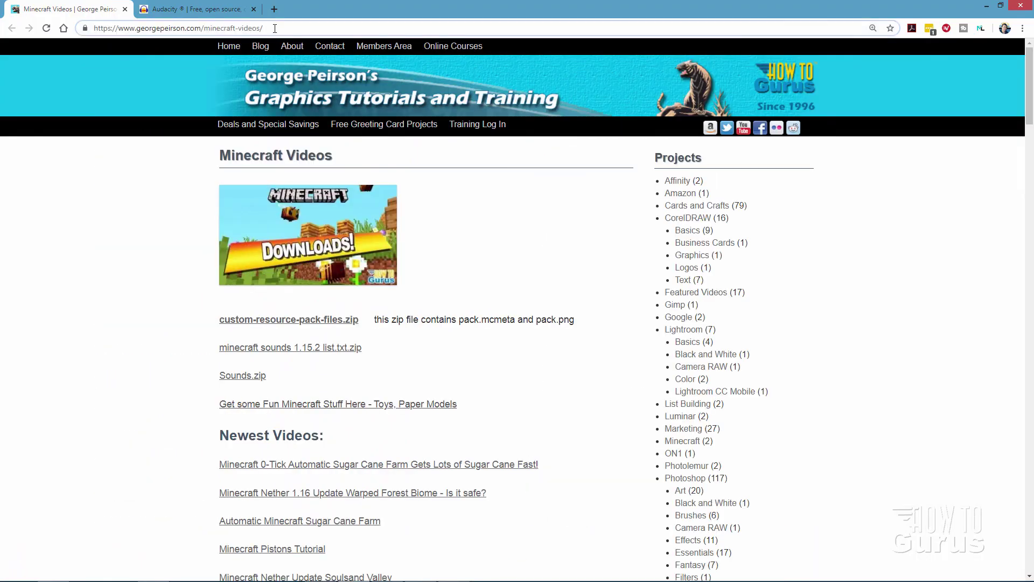
drag(276, 29, 94, 29)
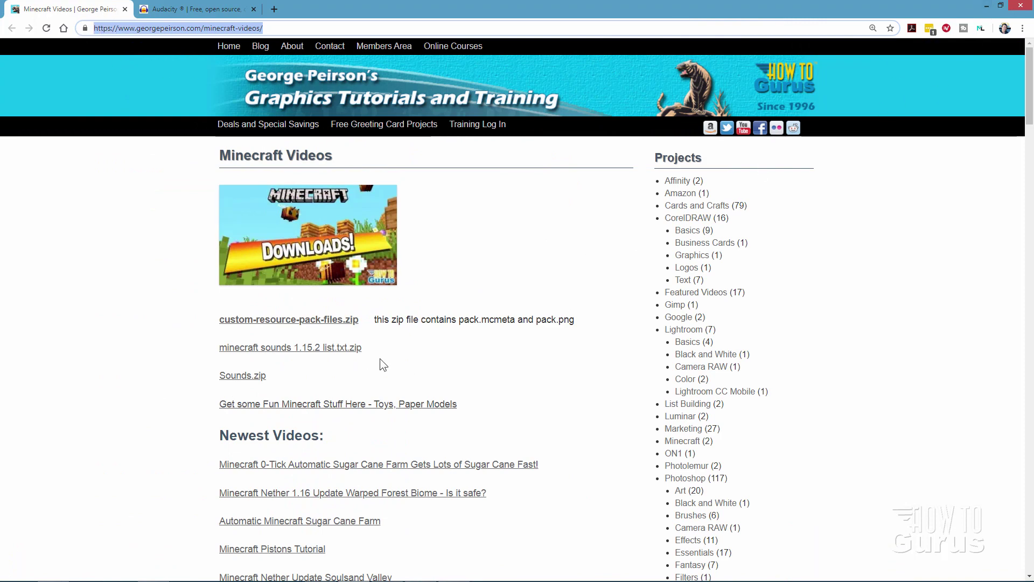
drag(374, 351, 221, 356)
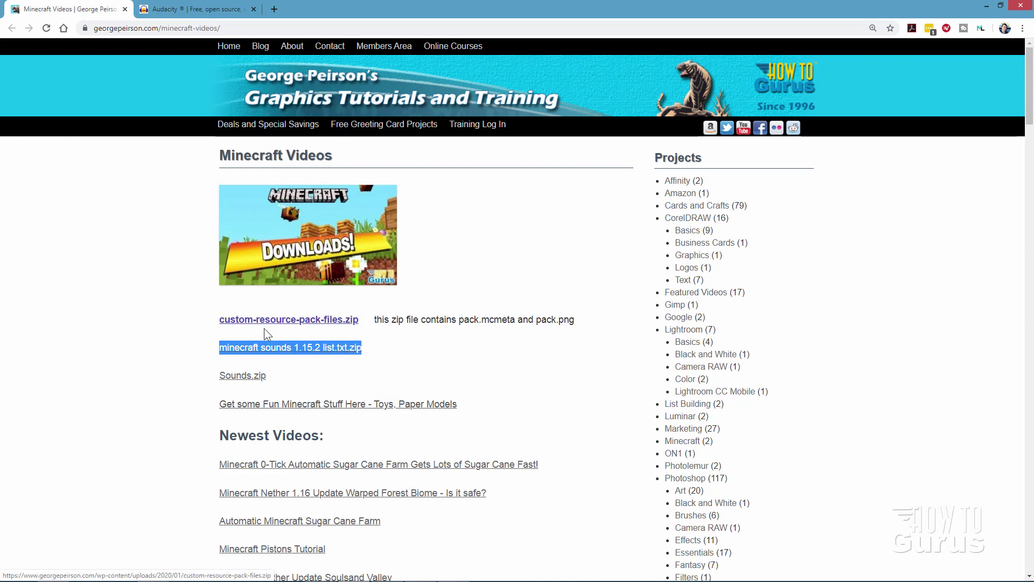
click(380, 348)
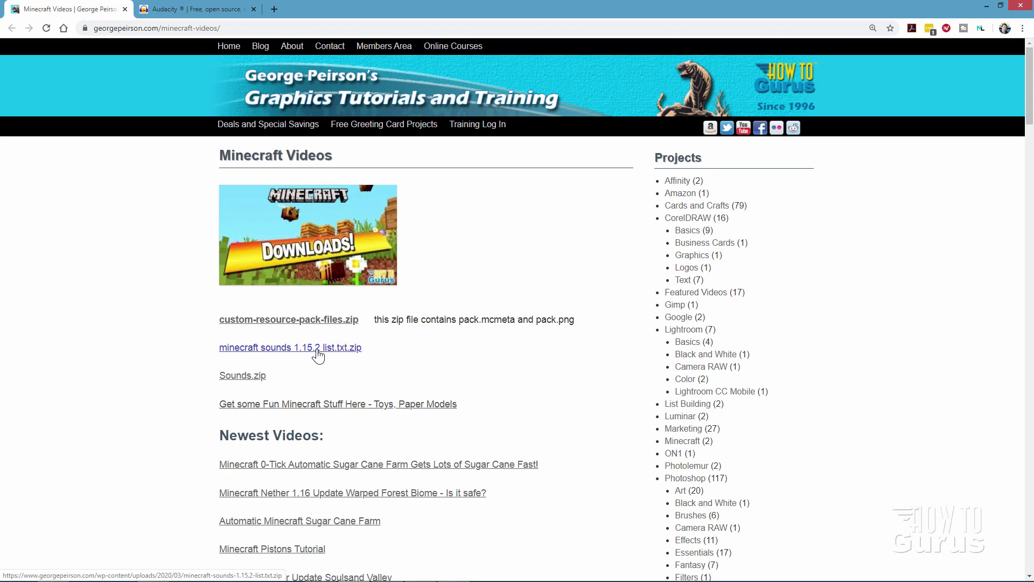
click(192, 11)
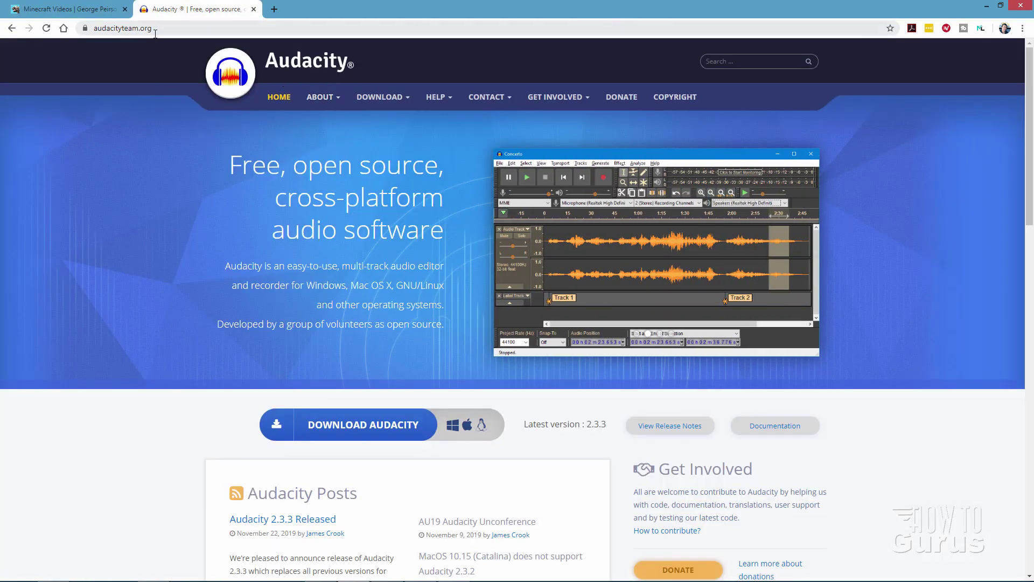
drag(155, 32, 94, 28)
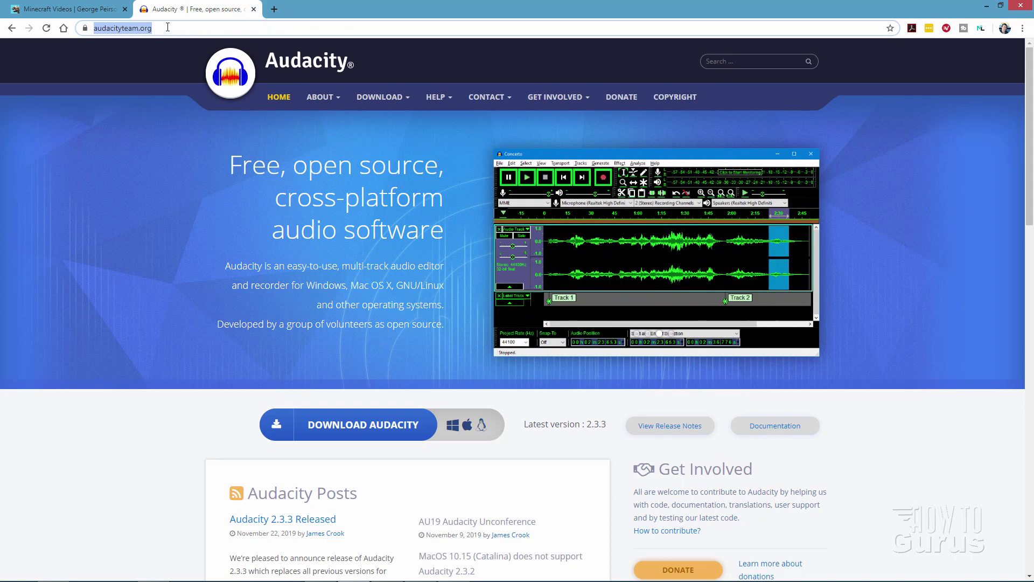
click(168, 28)
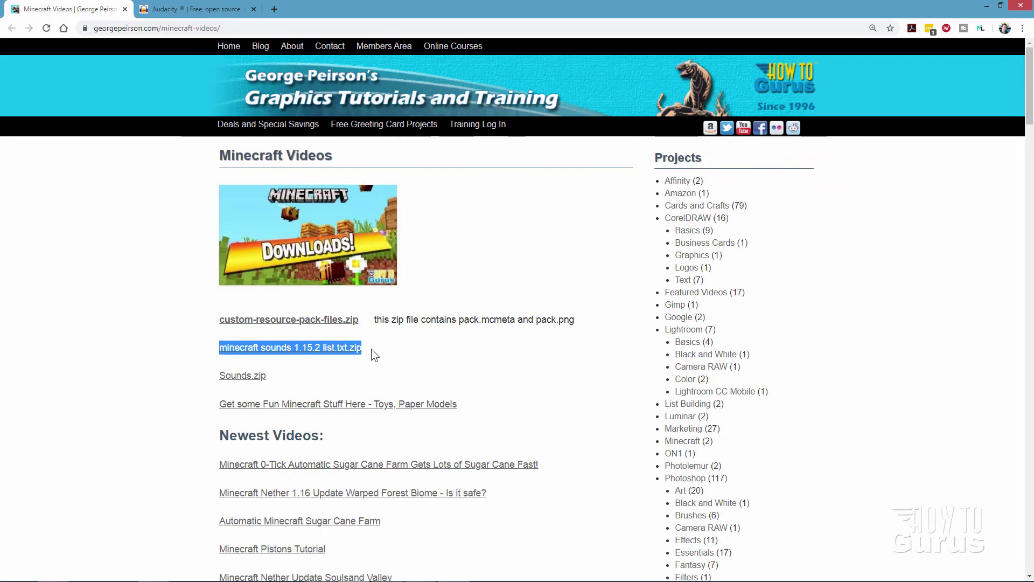
click(367, 347)
click(212, 10)
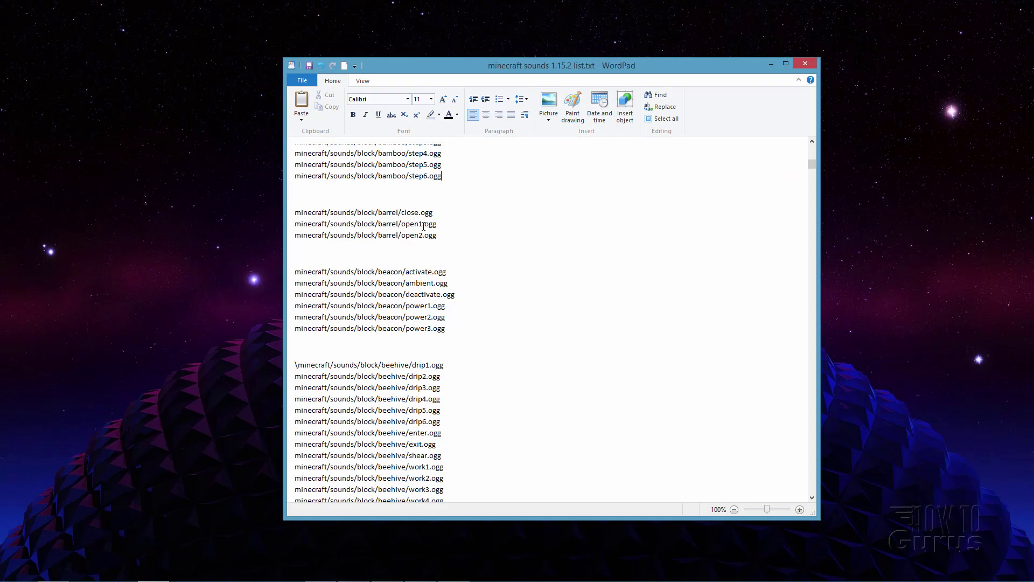
click(425, 236)
drag(443, 252, 424, 226)
click(423, 225)
drag(439, 242, 314, 226)
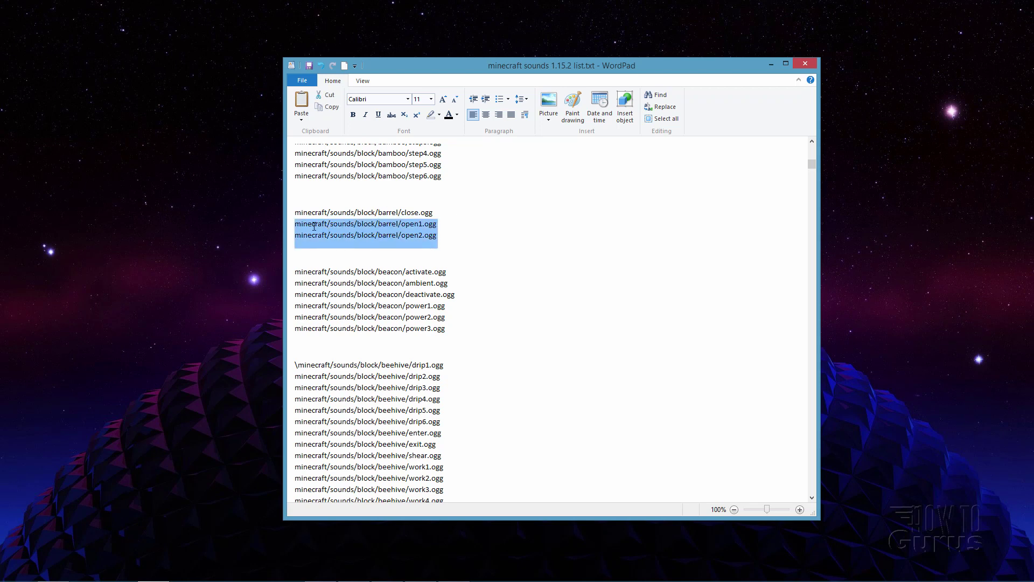
click(448, 236)
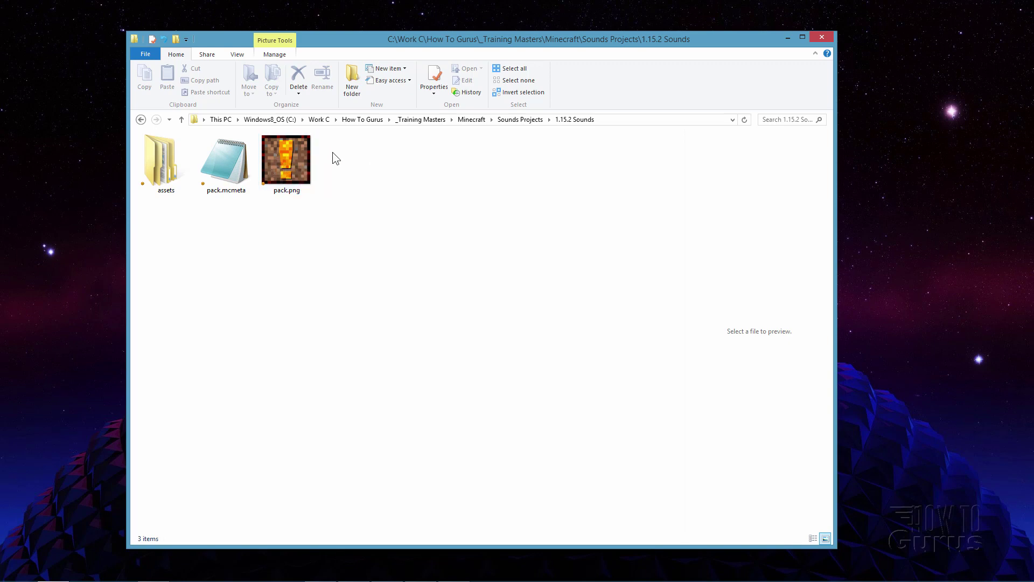
mouse_move(283, 178)
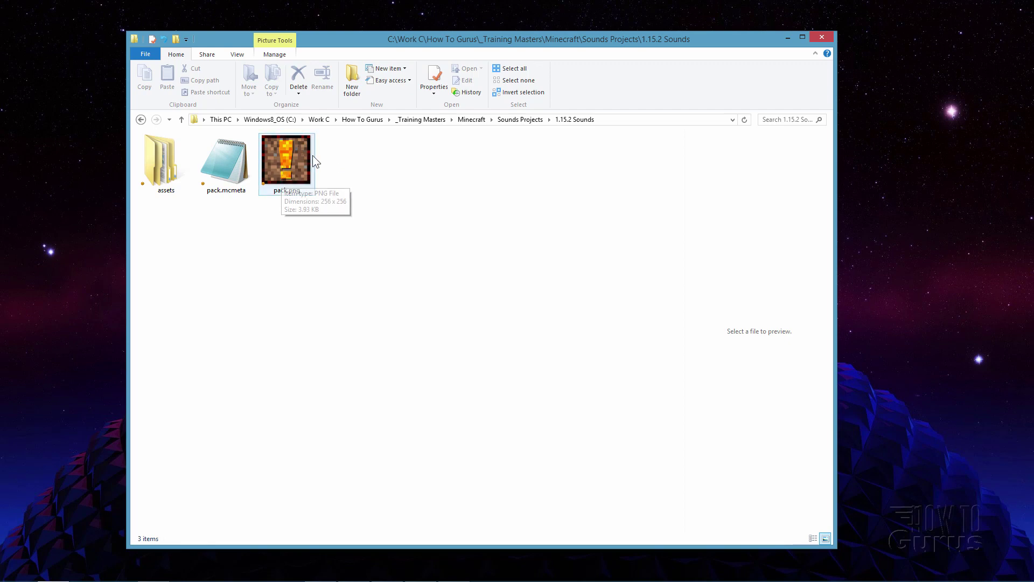
double_click(228, 173)
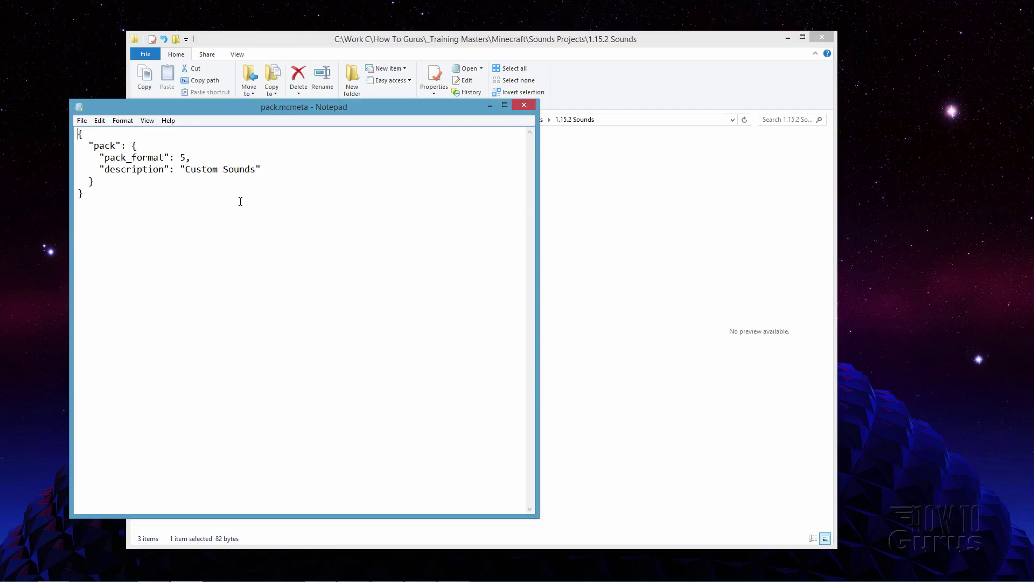
drag(221, 107, 498, 137)
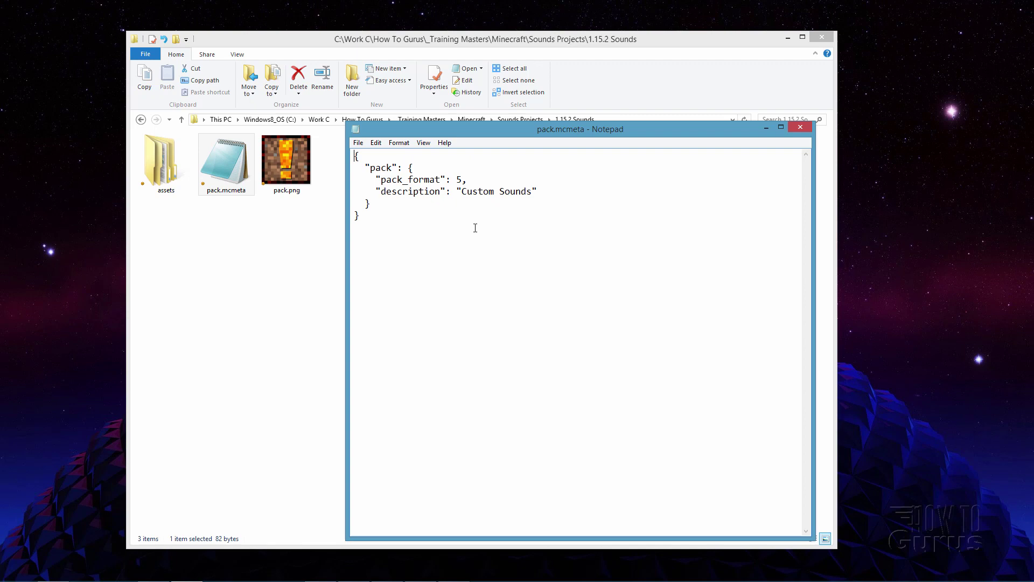
drag(532, 195, 469, 197)
click(505, 192)
click(800, 127)
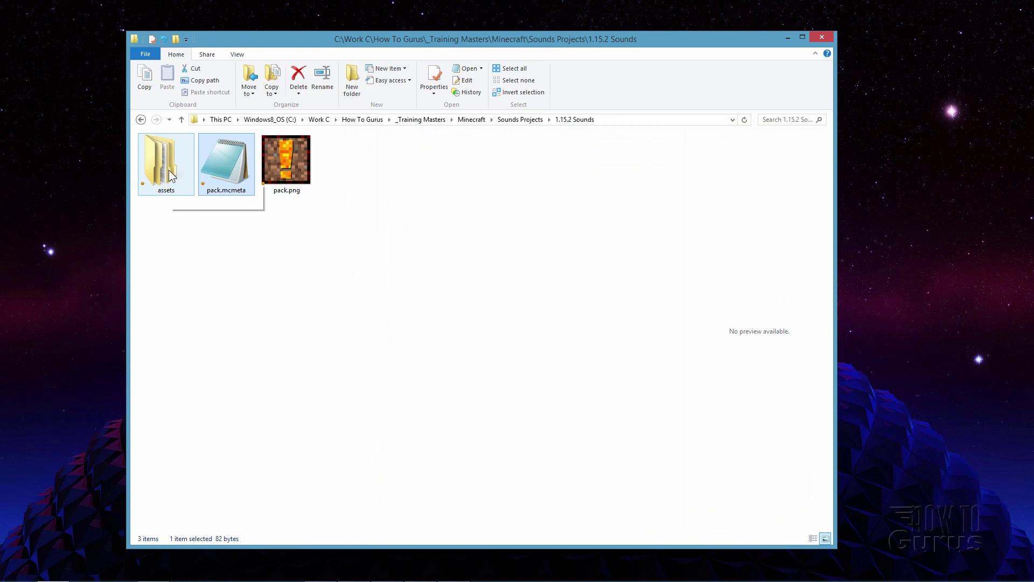
click(345, 147)
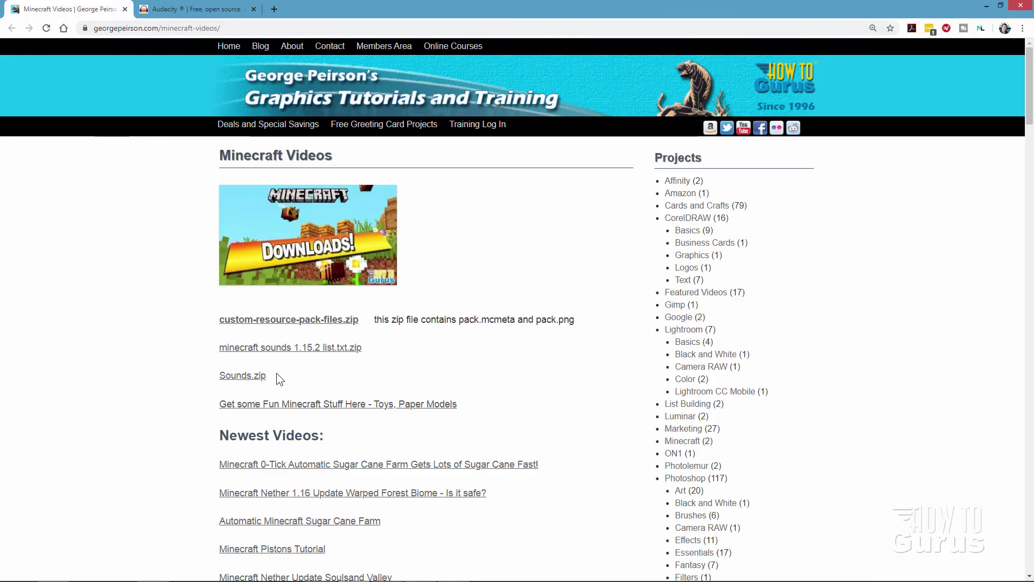
drag(275, 376, 220, 376)
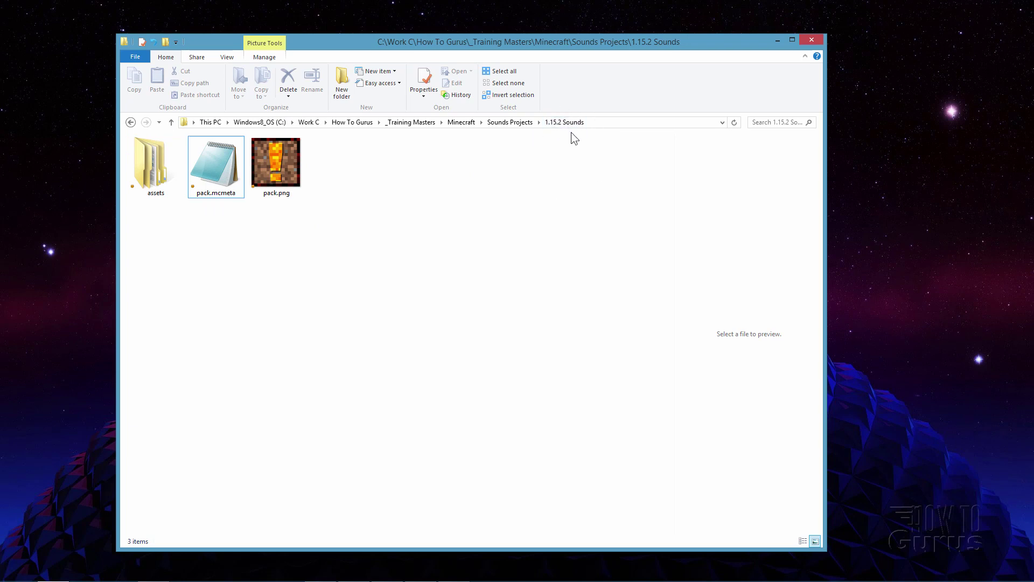
Place the sounds list on the left and the 1.15.2 Sounds folder on the right, marking open1's barrel path
drag(323, 46, 560, 50)
click(340, 118)
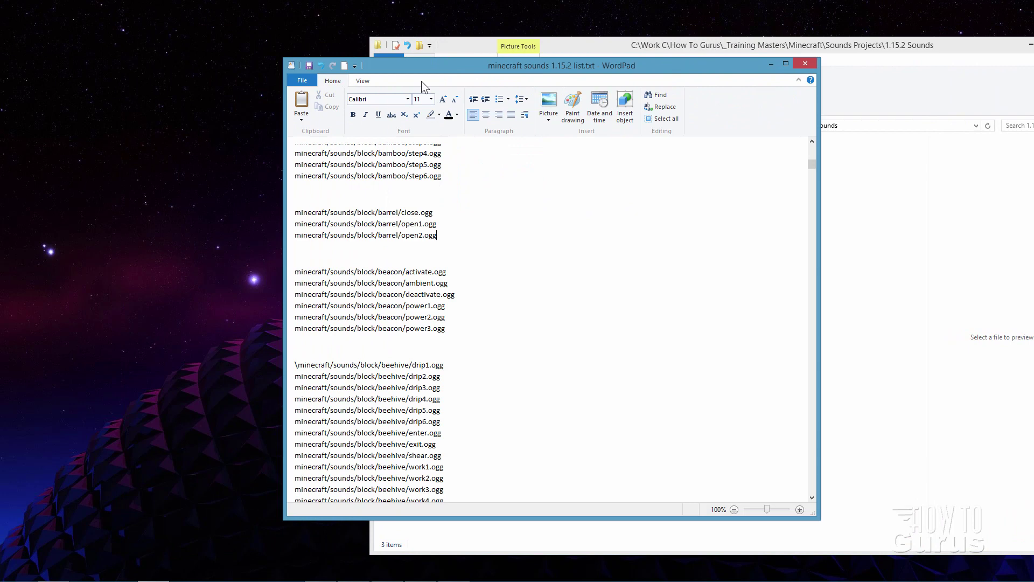
drag(422, 81, 186, 77)
click(652, 47)
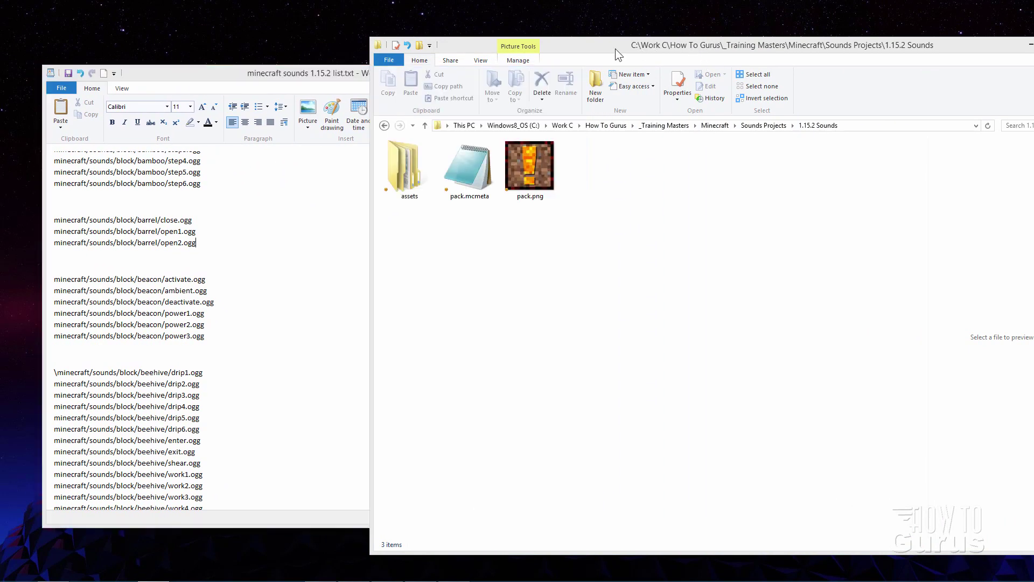
click(400, 167)
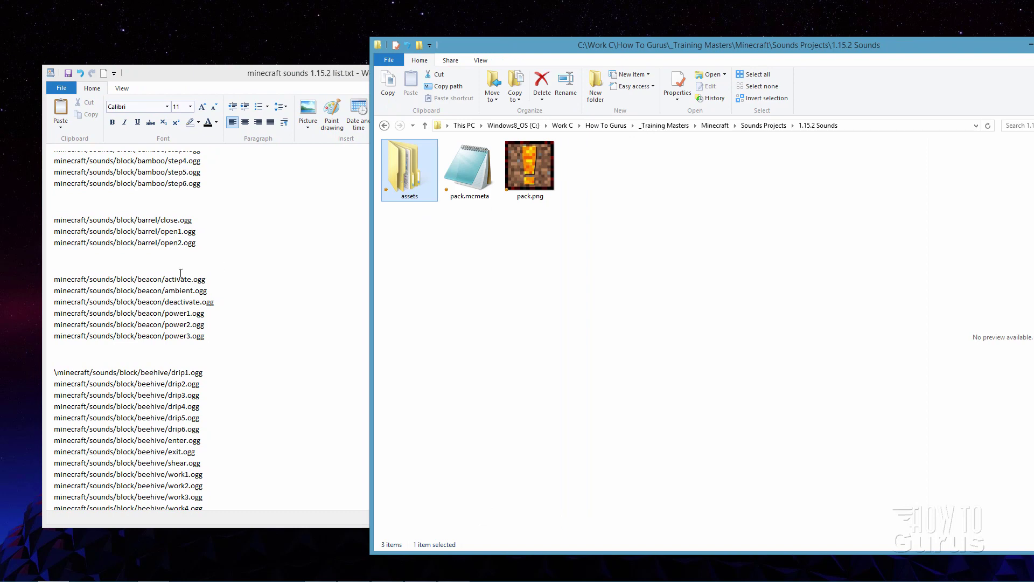
click(161, 231)
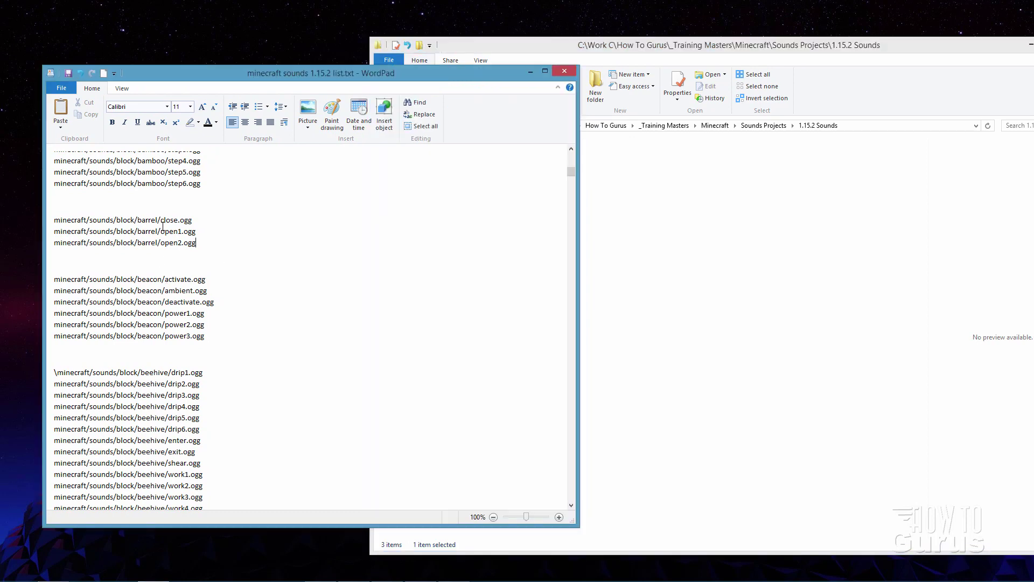
key(shift+Home)
click(777, 153)
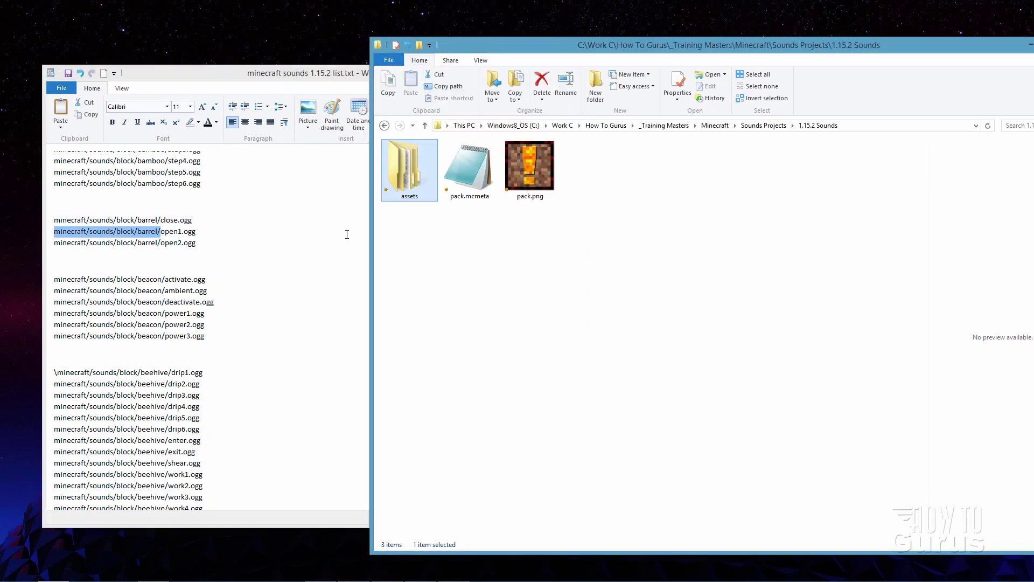
Open assets, minecraft, sounds, block and barrel to reach metal_clang.wav, then copy it
double_click(408, 179)
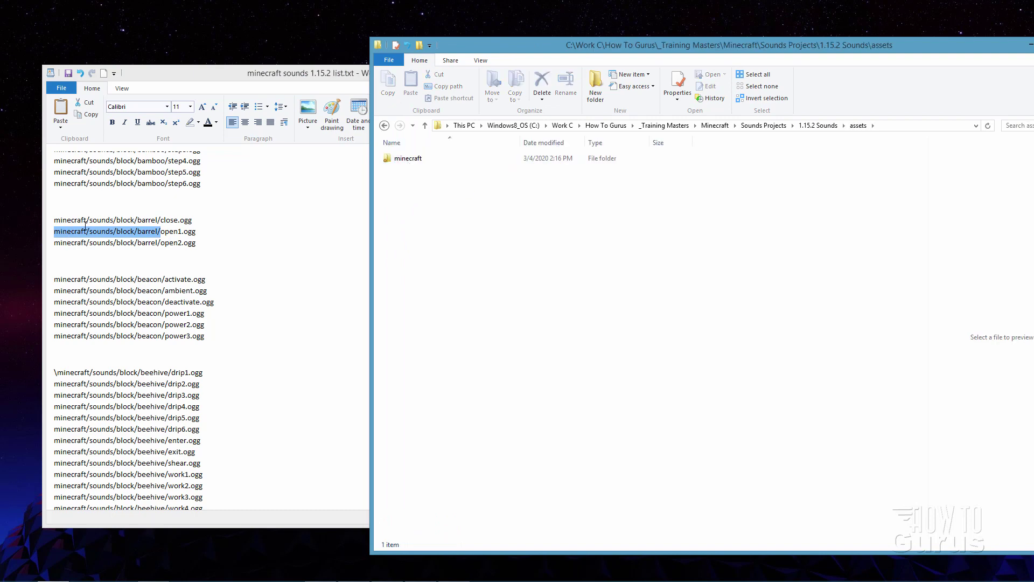
double_click(403, 159)
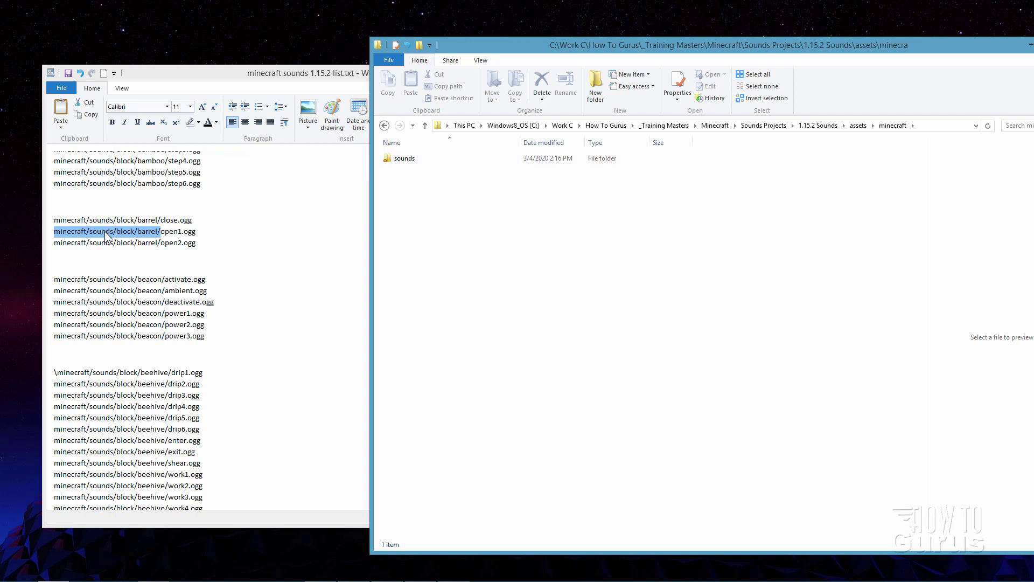
double_click(399, 160)
double_click(402, 158)
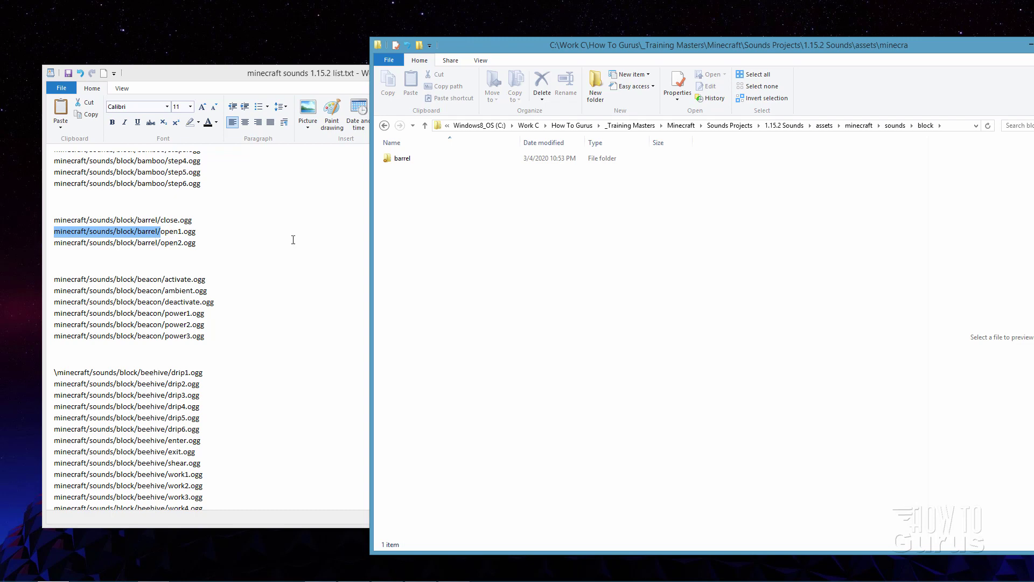
double_click(399, 159)
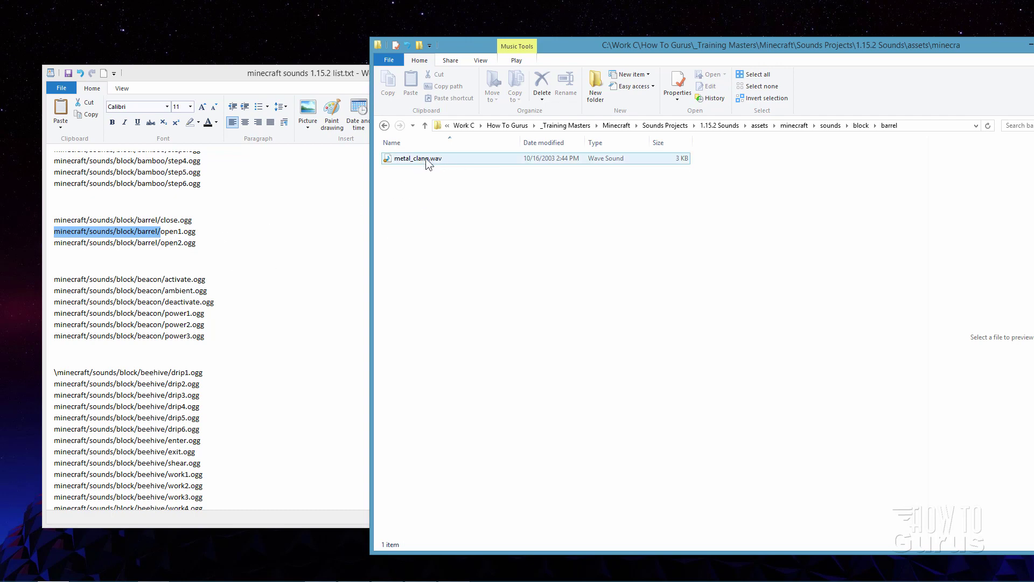
key(alt+Tab)
key(ctrl+c)
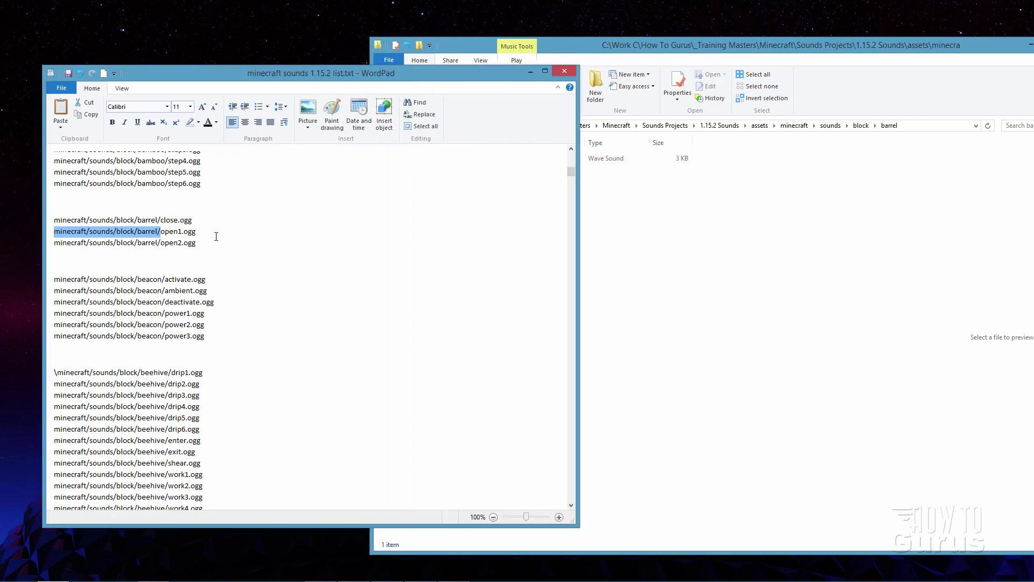
Export the clang clip from Audacity as Ogg Vorbis metal_clang.ogg, accepting the metadata, and move Audacity aside
click(477, 191)
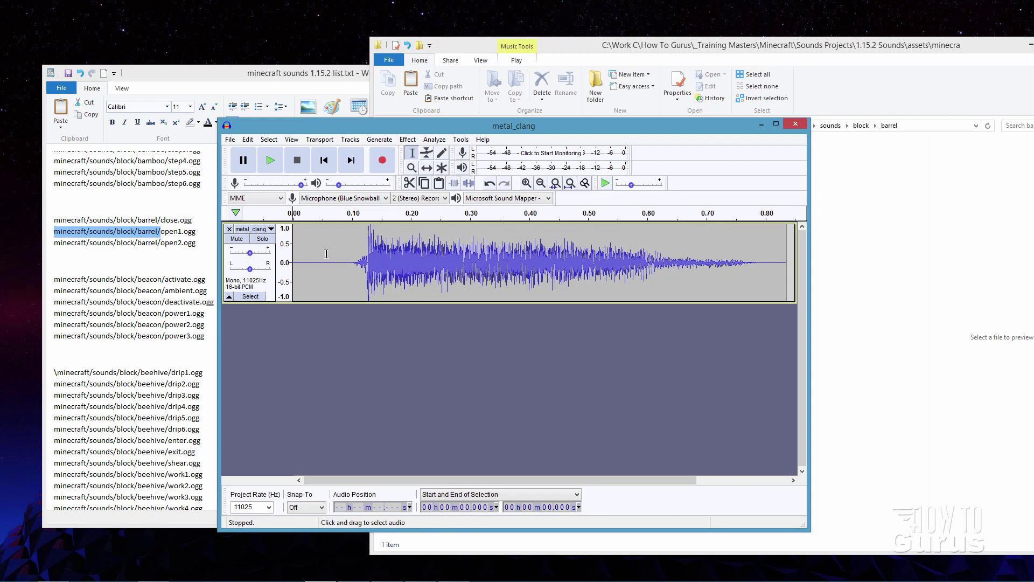
click(230, 140)
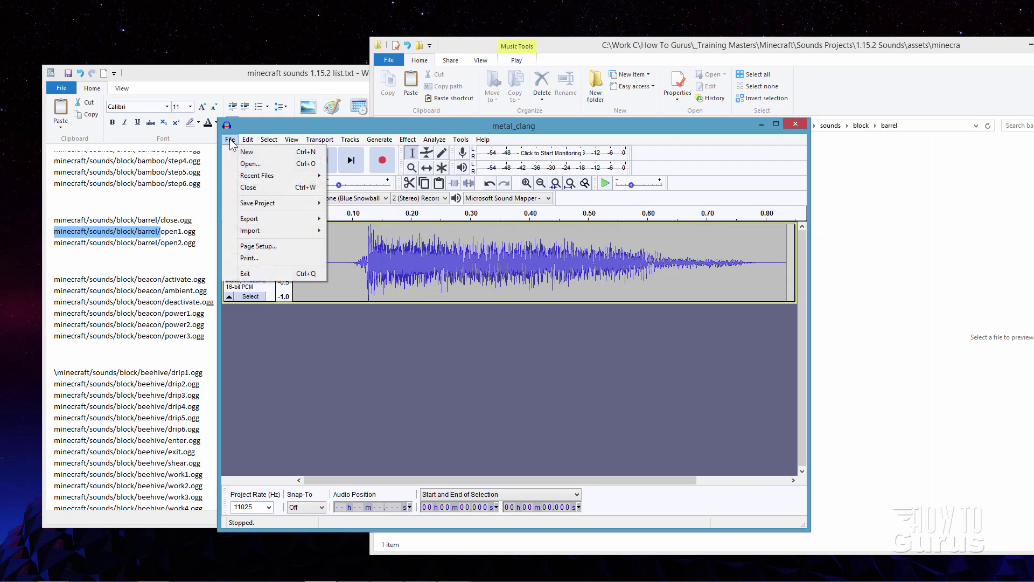
mouse_move(265, 219)
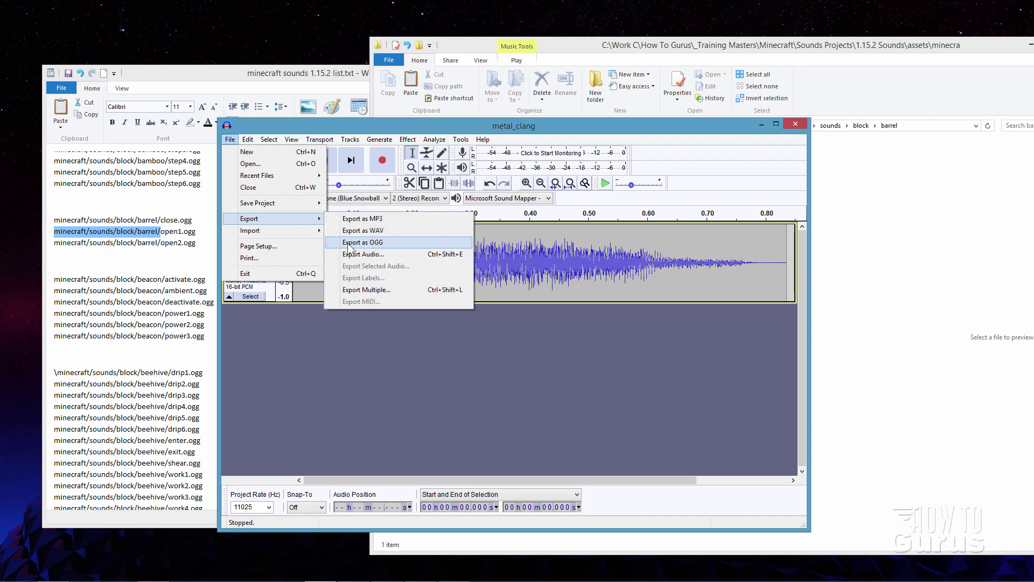
click(379, 243)
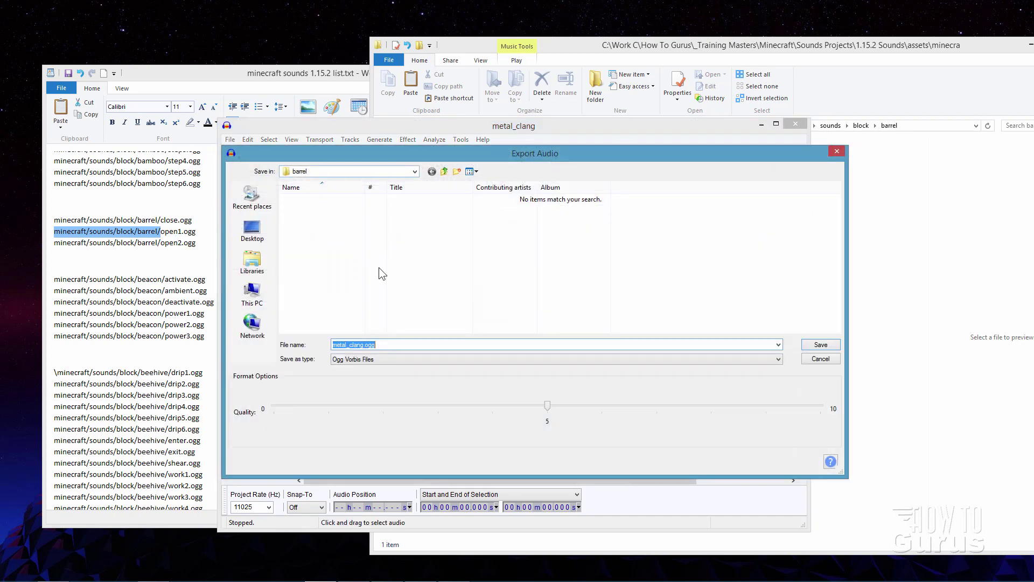
click(362, 345)
click(836, 345)
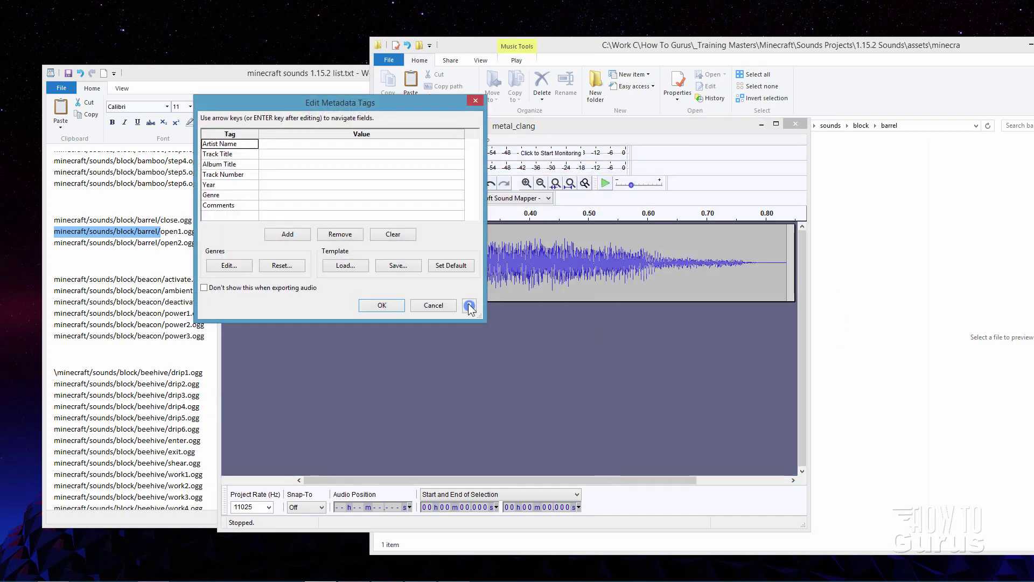
click(382, 305)
drag(654, 129, 668, 283)
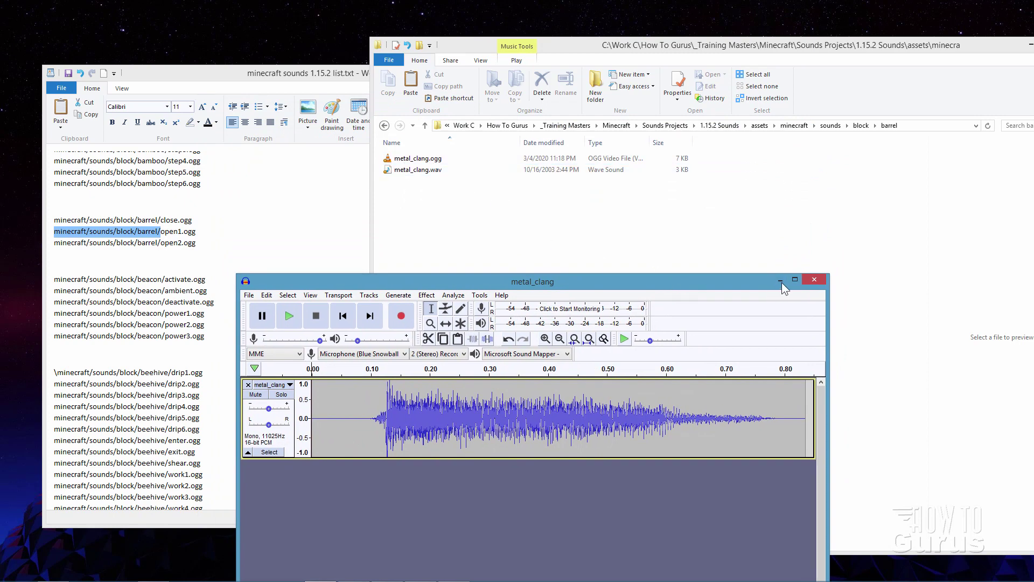
Rename metal_clang.ogg to open1.ogg in the barrel folder
click(780, 281)
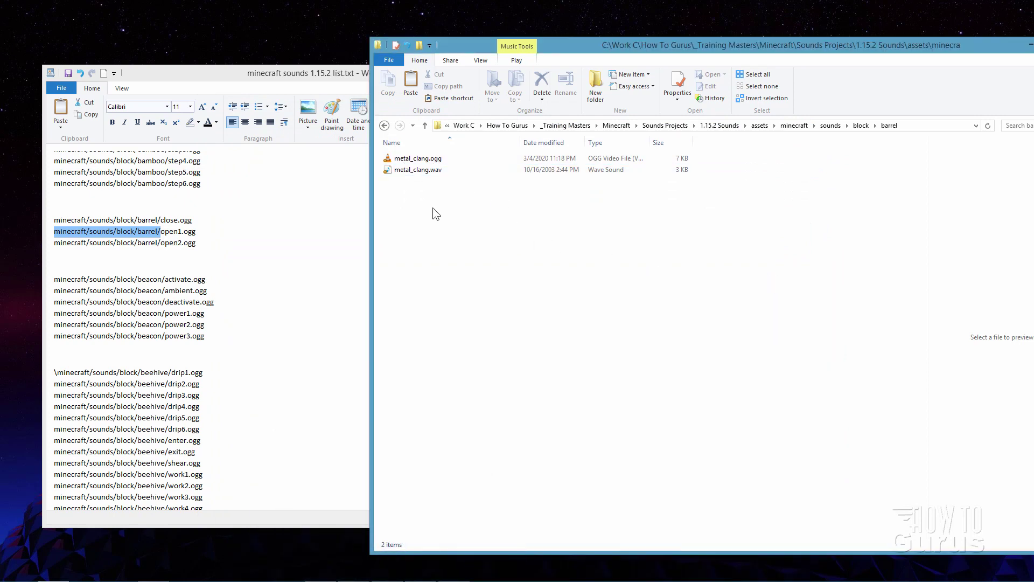
click(443, 159)
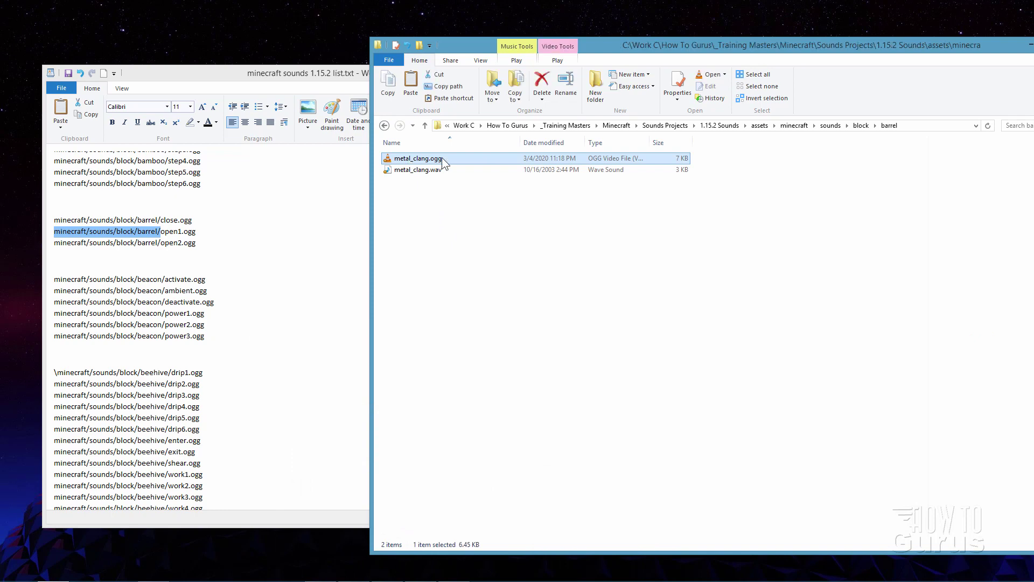
click(181, 239)
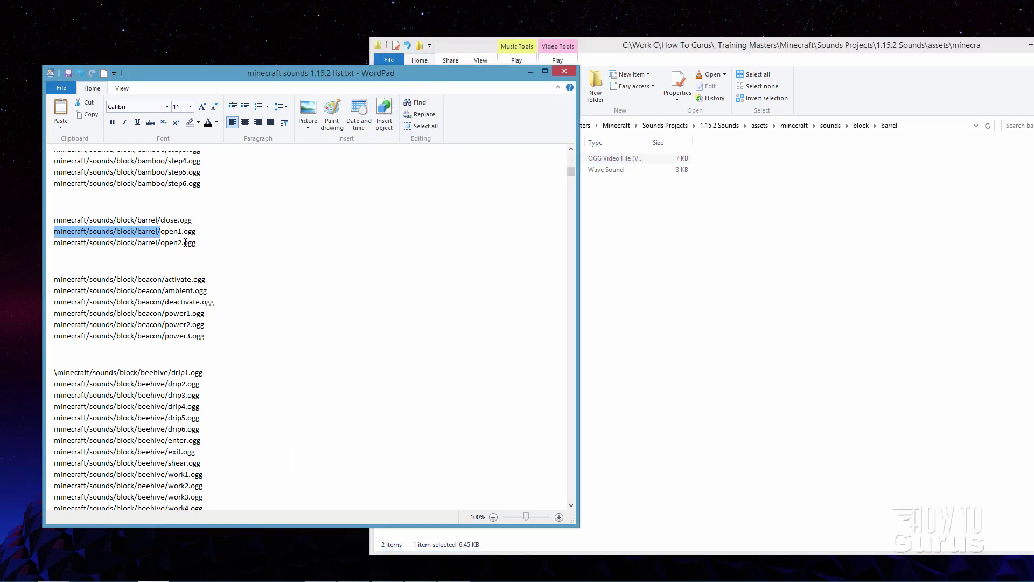
click(603, 204)
click(415, 158)
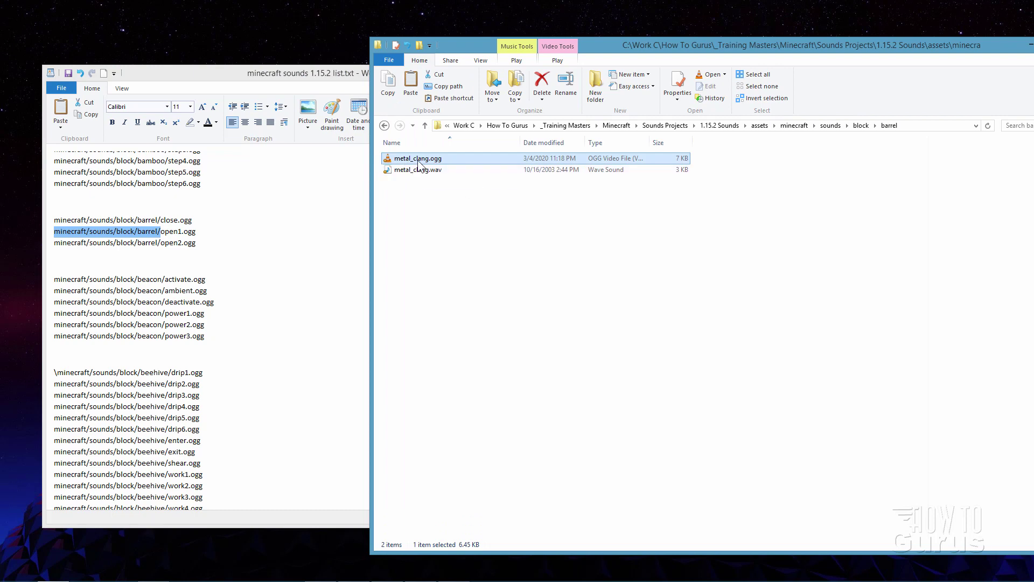
text(ope)
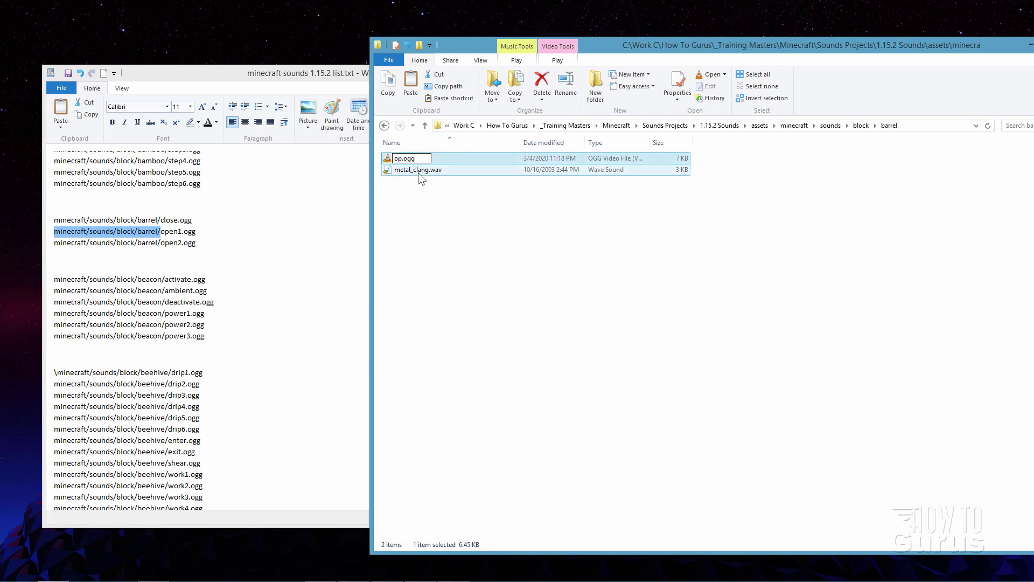
text(n1)
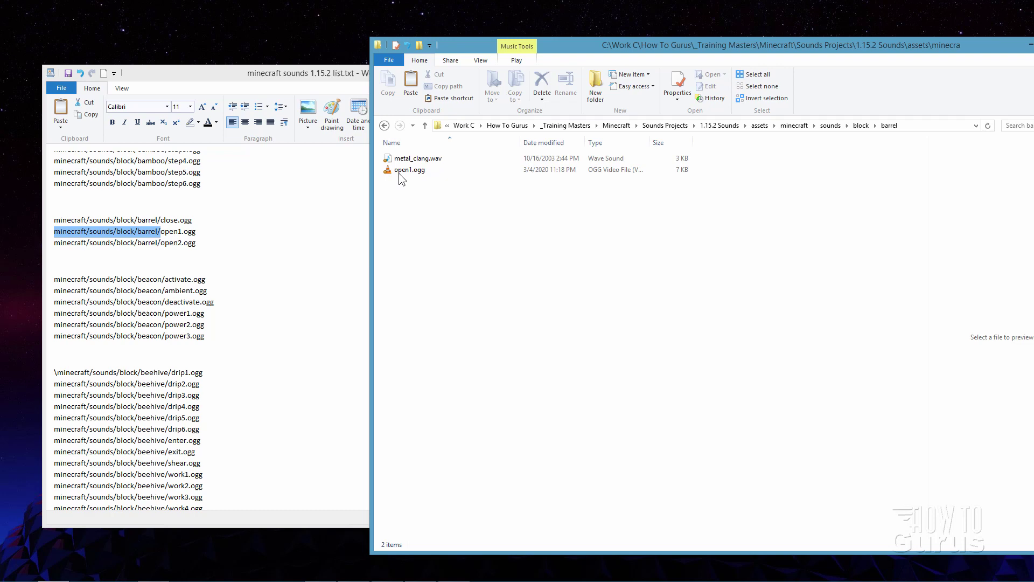
Duplicate open1.ogg and rename the copy to open2.ogg
right_click(396, 171)
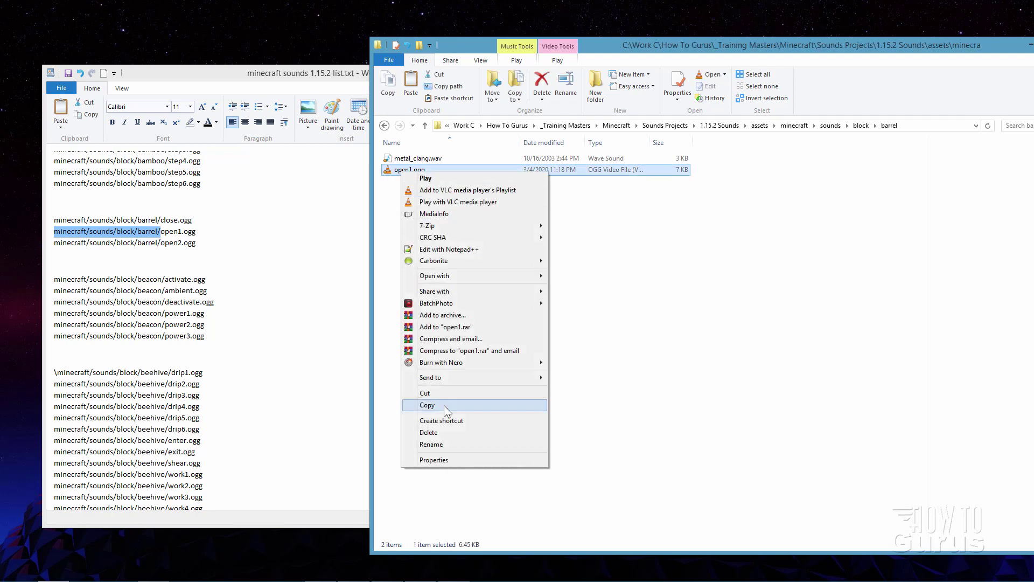
click(444, 406)
click(415, 250)
right_click(415, 250)
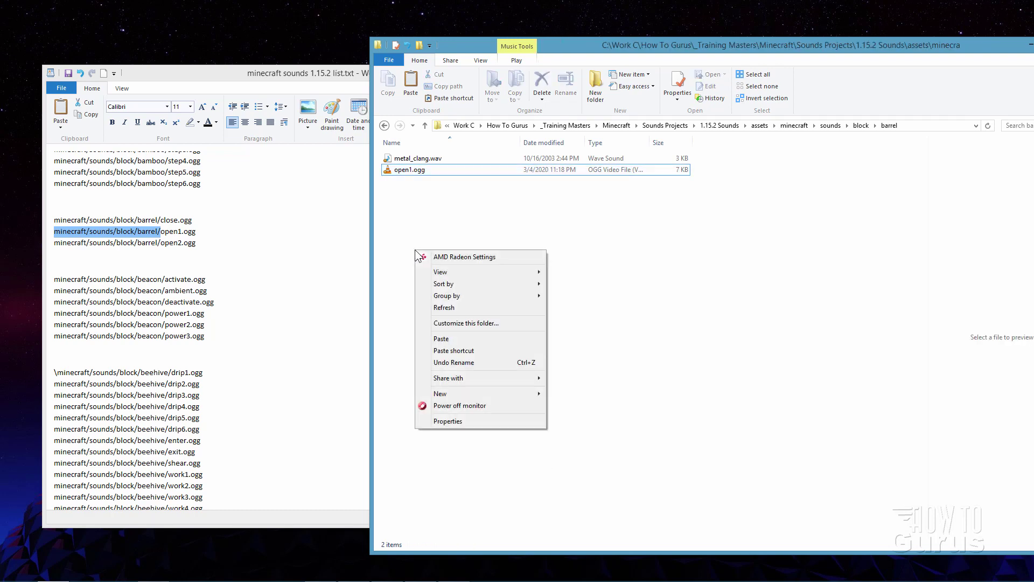
click(454, 338)
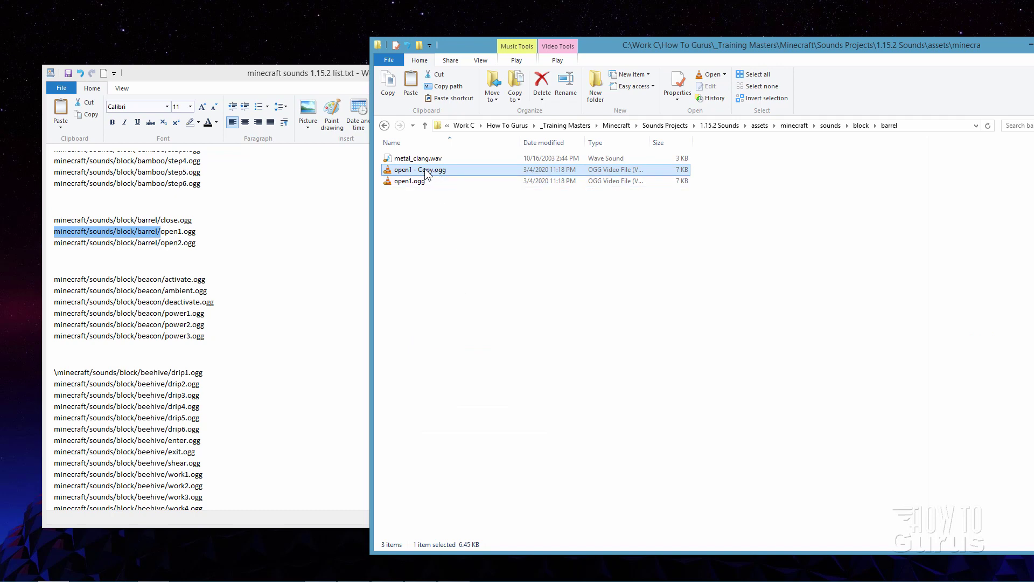
click(426, 171)
key(End)
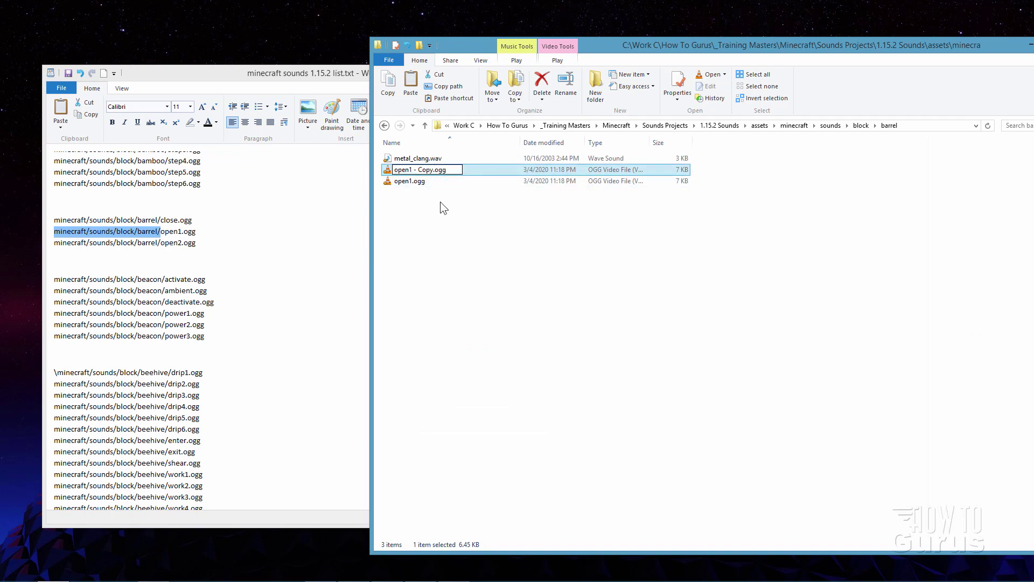
key(BackSpace)
key(BackSpace)
key(BackSpace)
key(BackSpace)
key(BackSpace)
key(BackSpace)
key(BackSpace)
key(BackSpace)
key(BackSpace)
key(BackSpace)
key(BackSpace)
key(BackSpace)
text(2.ogg)
key(Return)
click(441, 213)
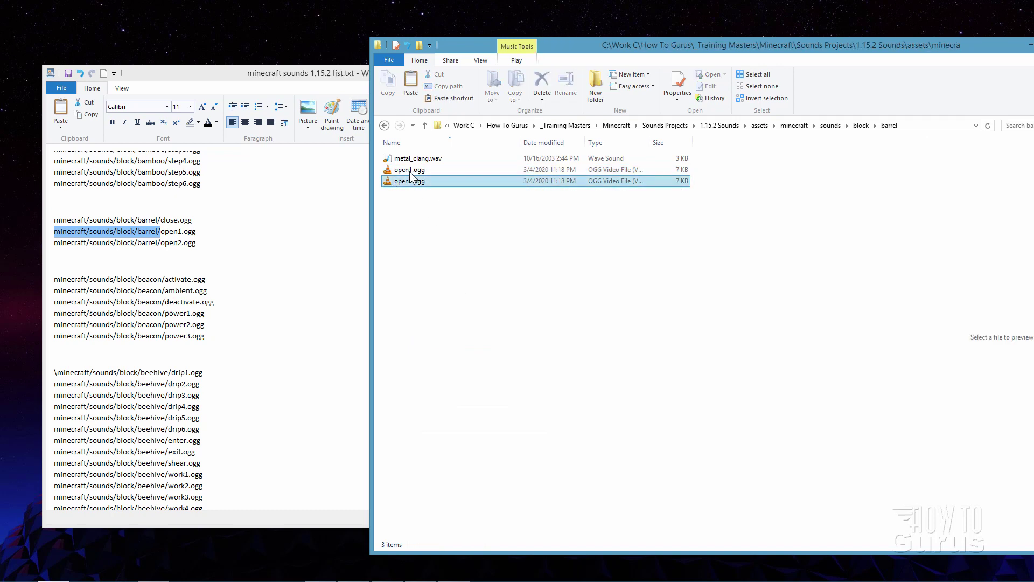
Check open2.ogg's details, clear the highlighted path in the sound list, and return to the folder
click(416, 181)
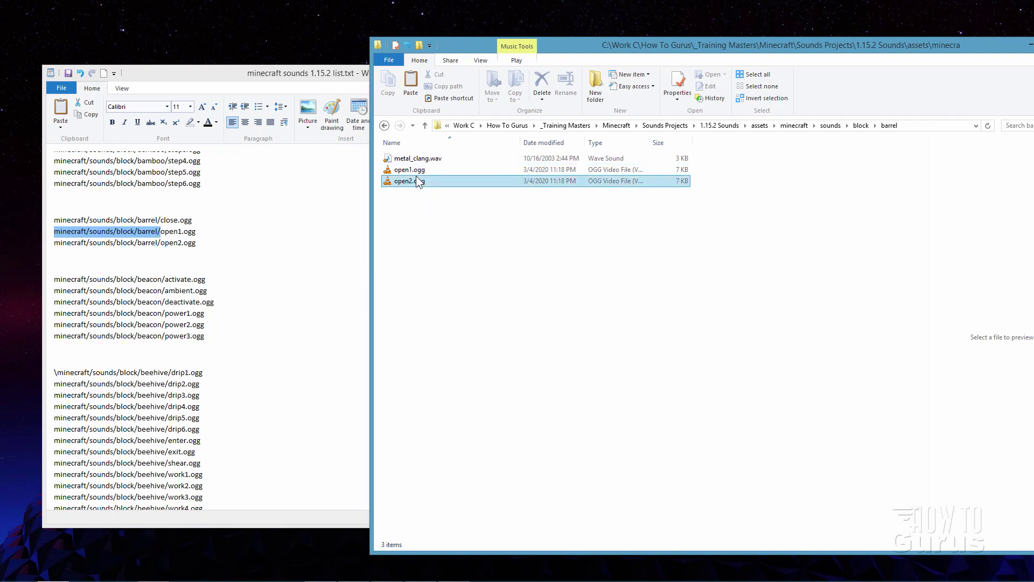
click(425, 204)
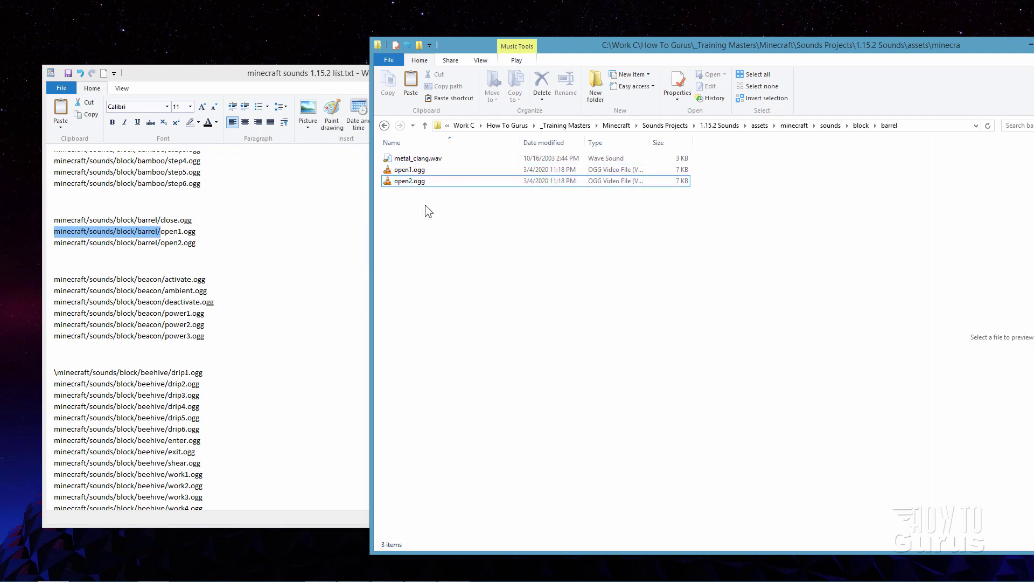
click(204, 238)
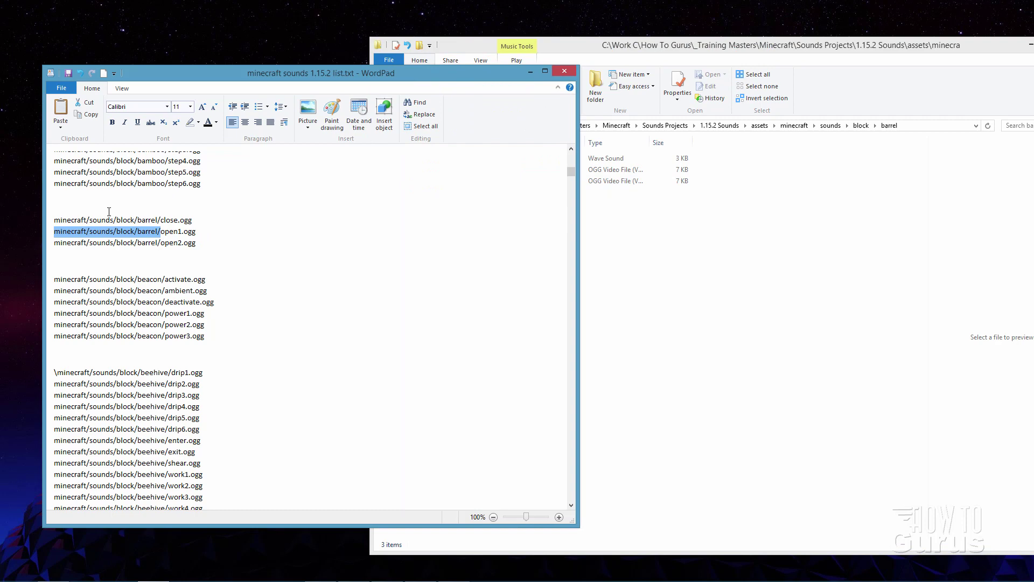
click(206, 239)
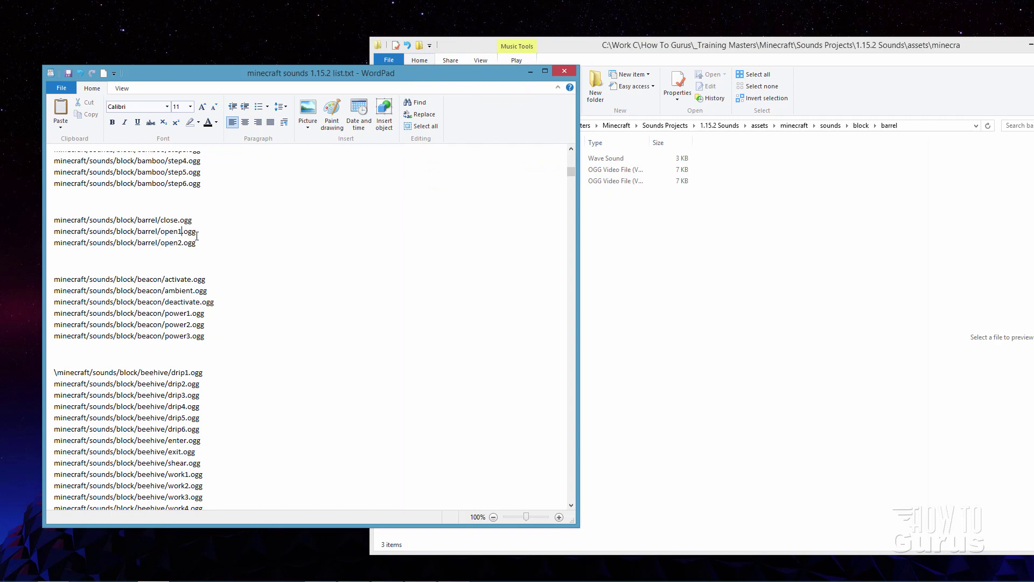
click(856, 82)
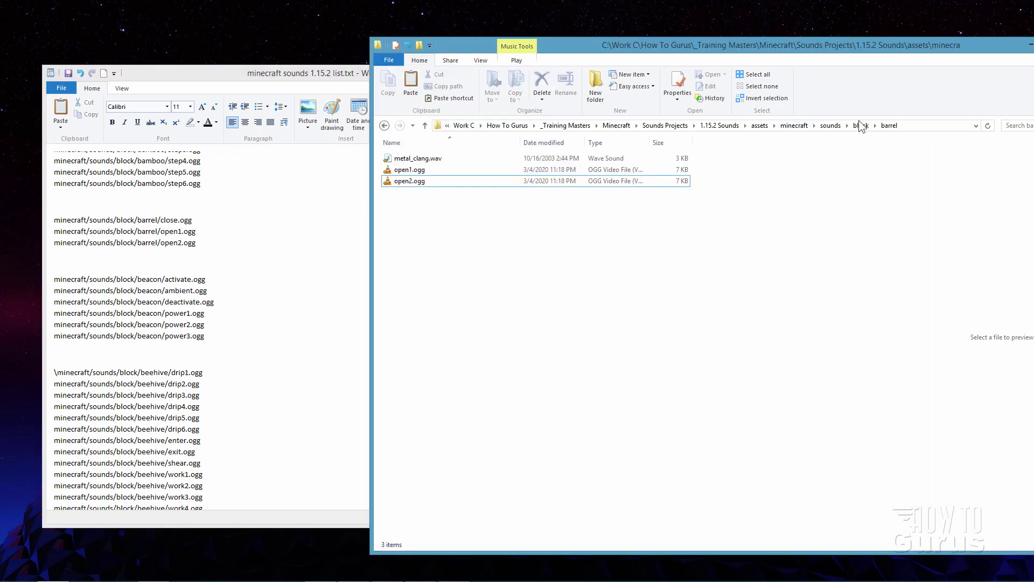
Go up to 1.15.2 Sounds and select assets, pack.mcmeta and pack.png together, opening their context menu
click(729, 126)
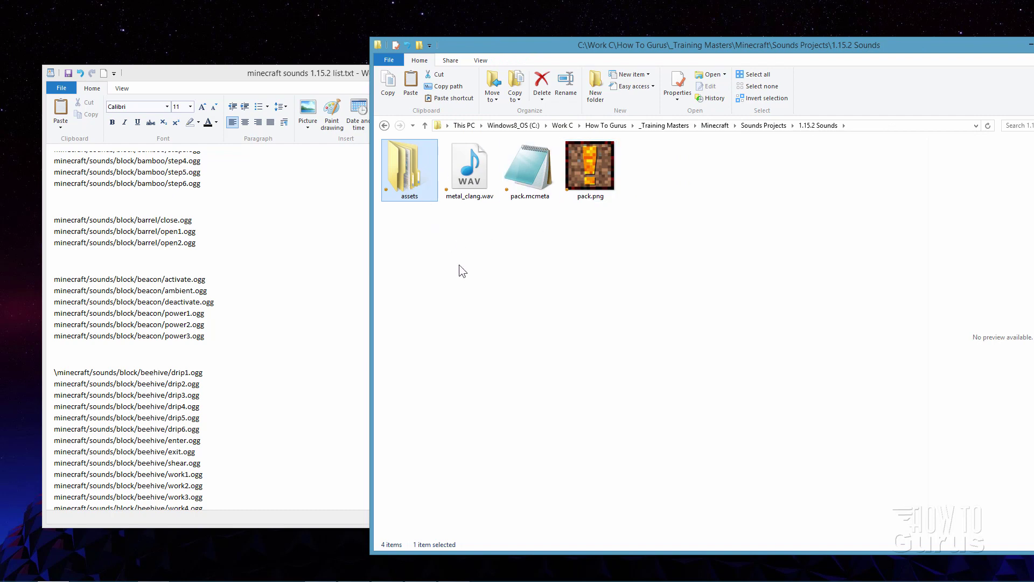
click(534, 197)
click(589, 178)
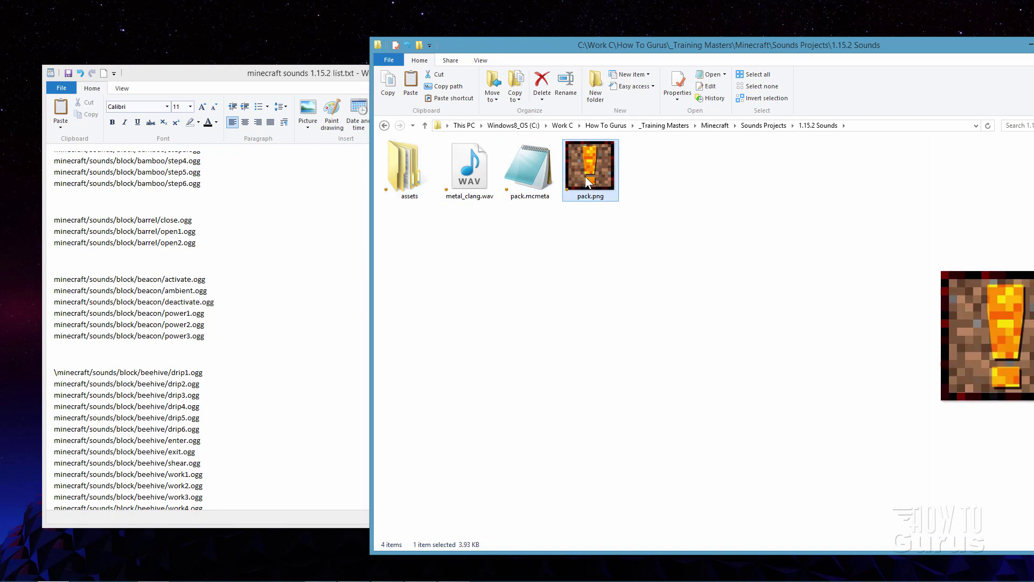
click(396, 176)
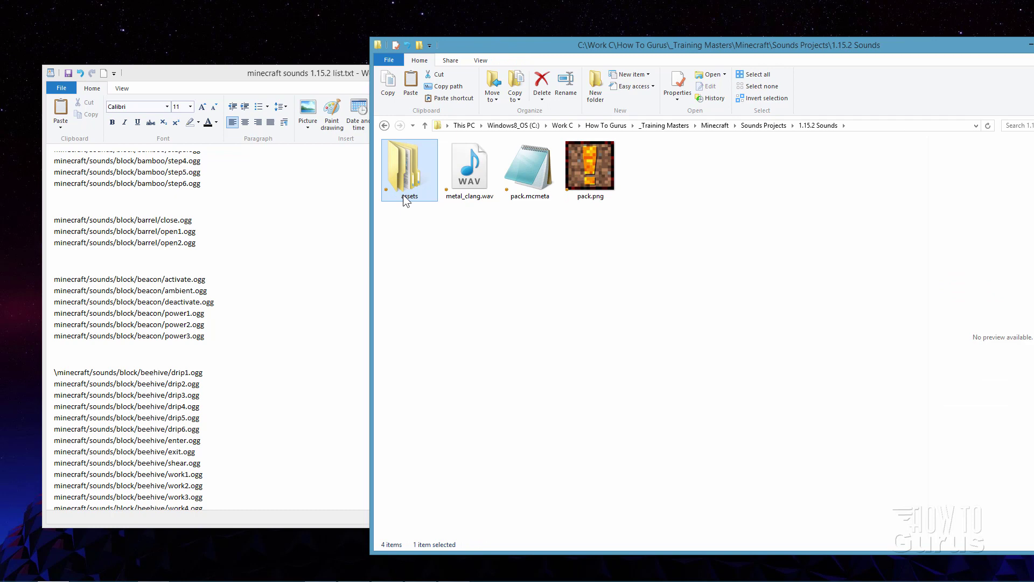
ctrl+click(530, 173)
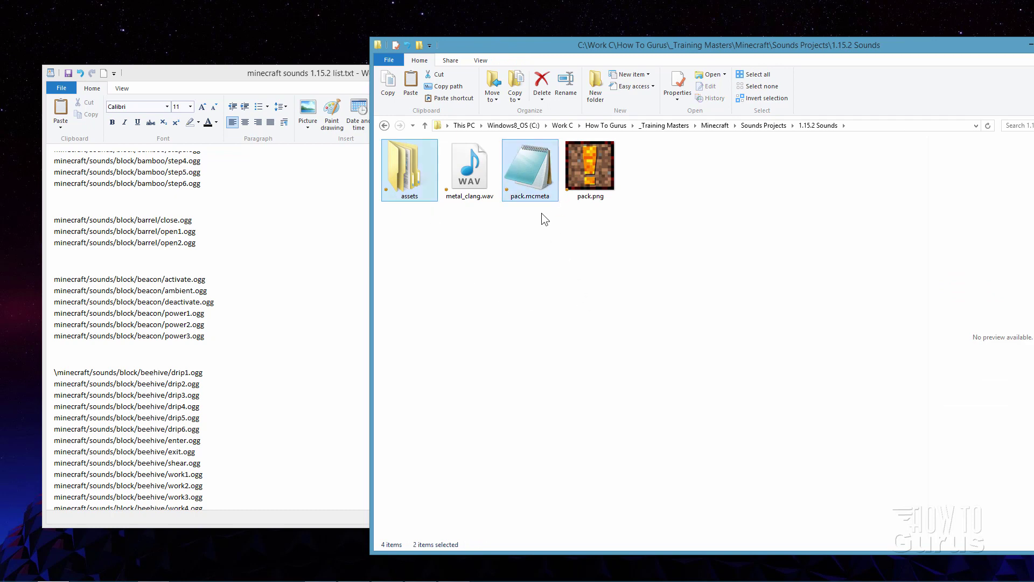
ctrl+click(592, 178)
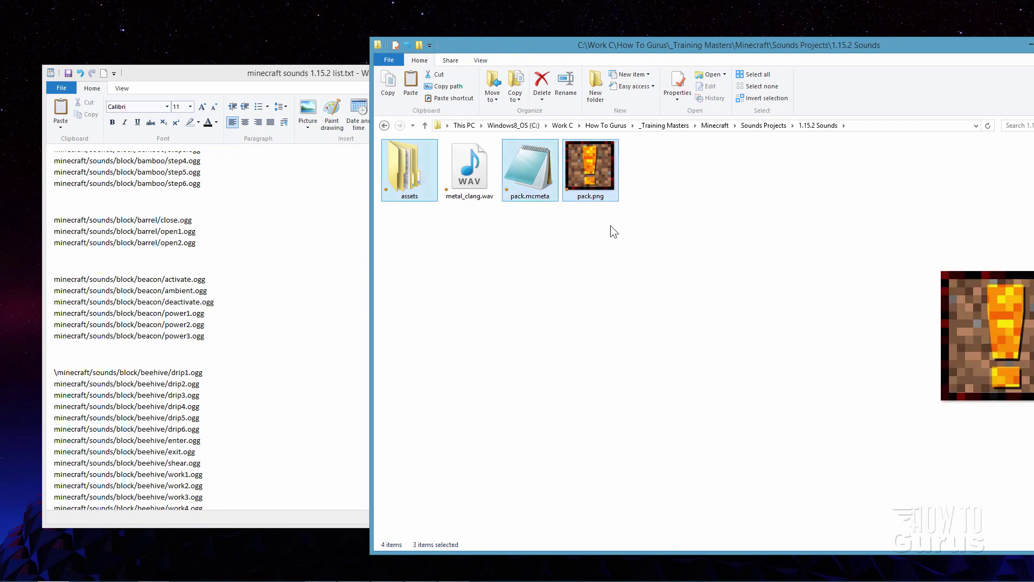
right_click(591, 173)
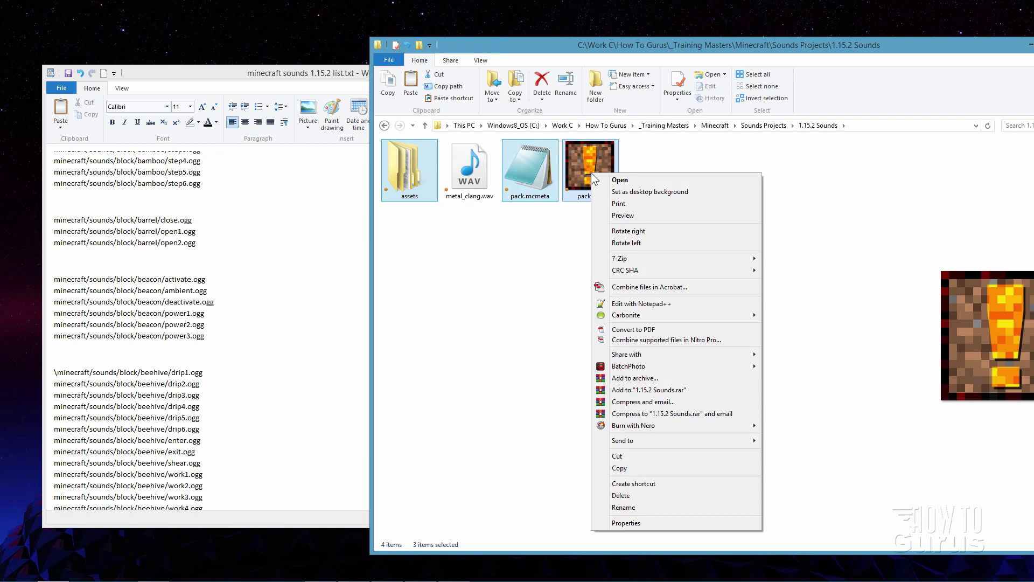
Pack the three items with 7-Zip as a zip archive named Sounds-2.zip
mouse_move(655, 258)
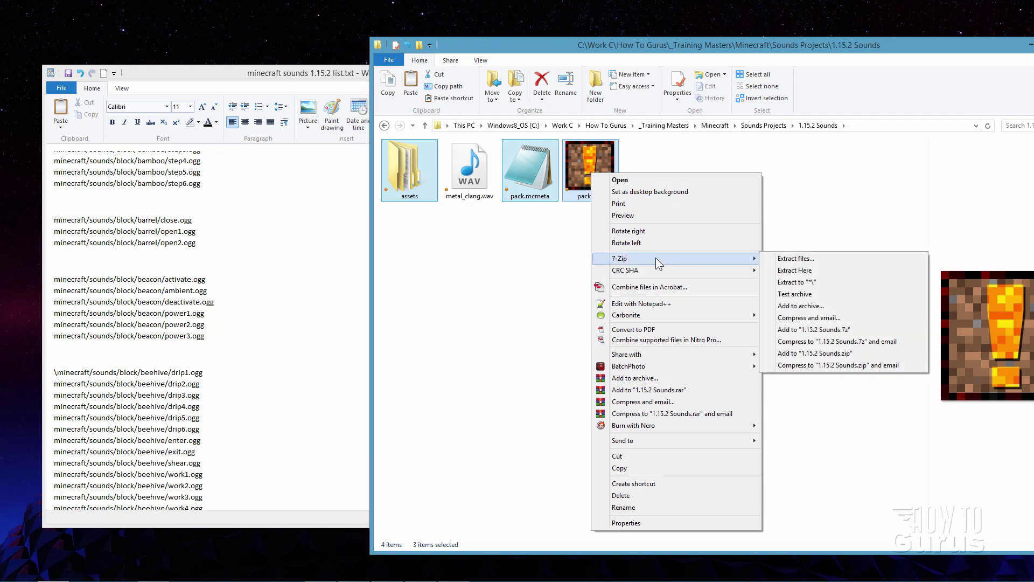
click(799, 306)
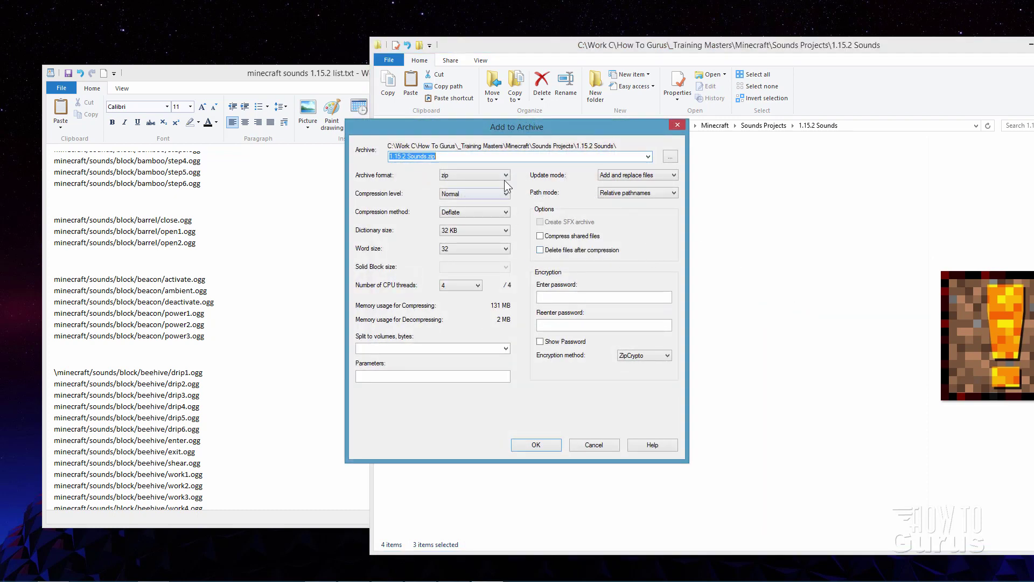
click(506, 172)
click(451, 179)
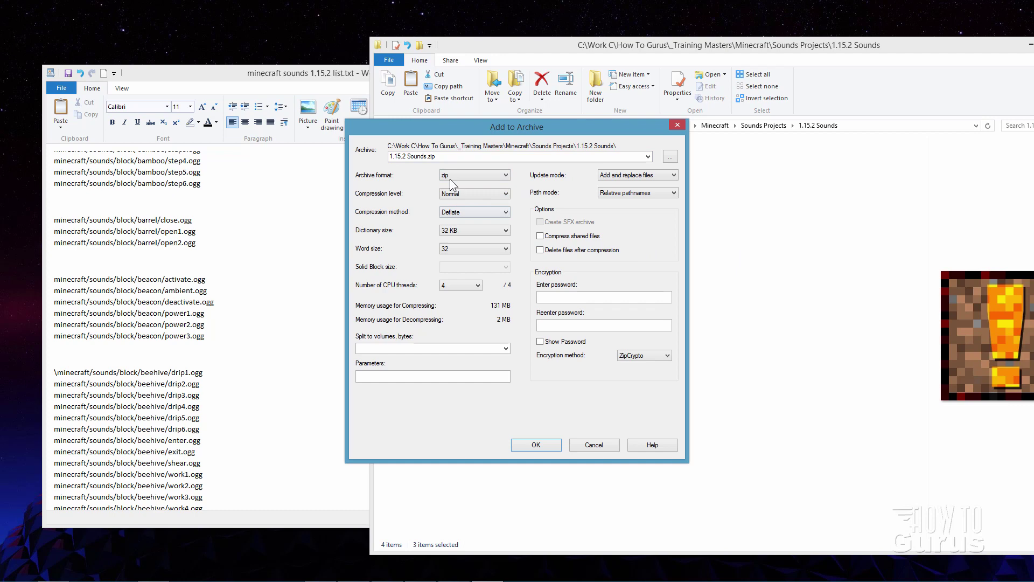
triple_click(410, 158)
key(BackSpace)
key(BackSpace)
key(BackSpace)
key(BackSpace)
key(BackSpace)
key(BackSpace)
key(BackSpace)
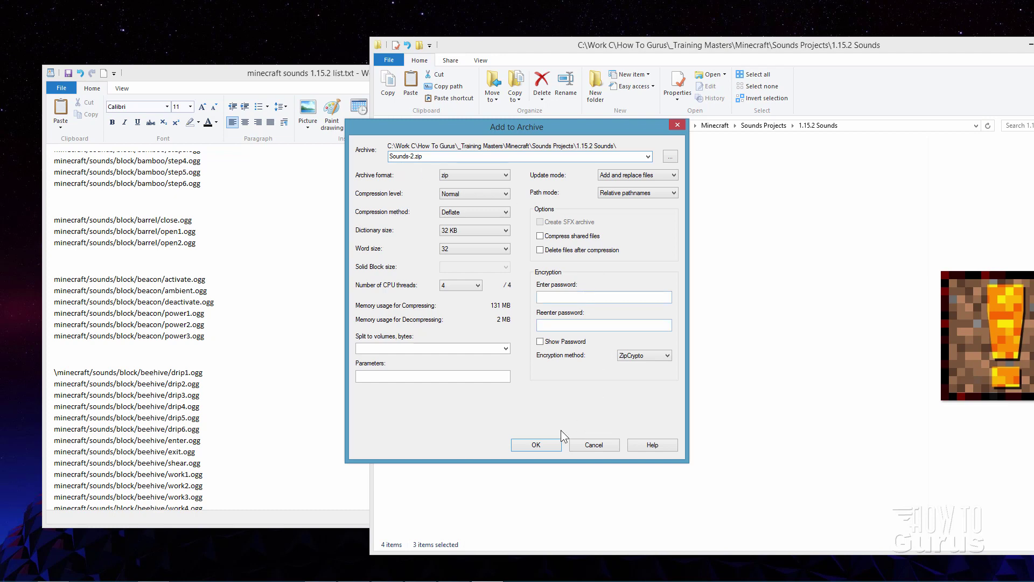
click(555, 444)
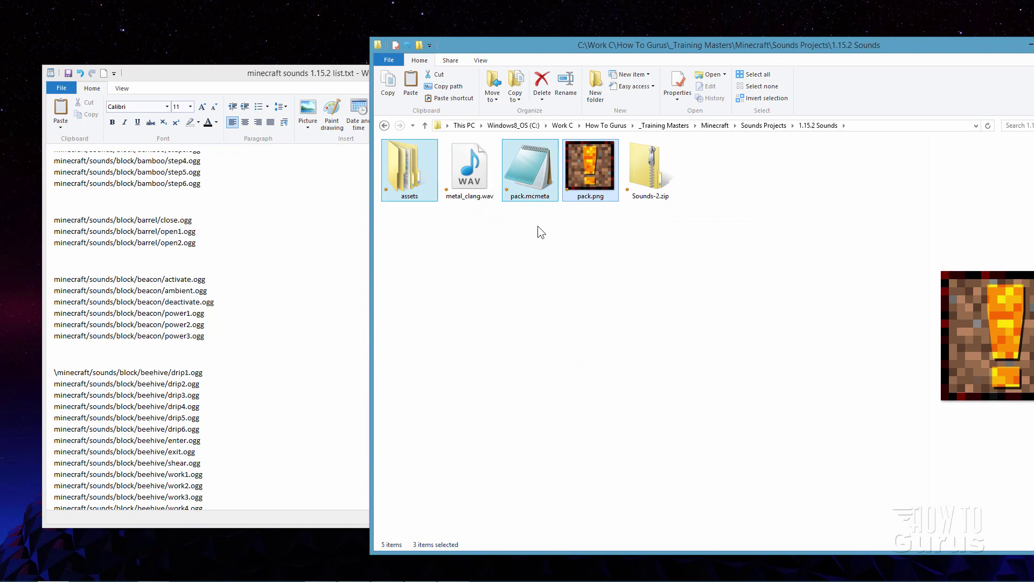
right_click(520, 169)
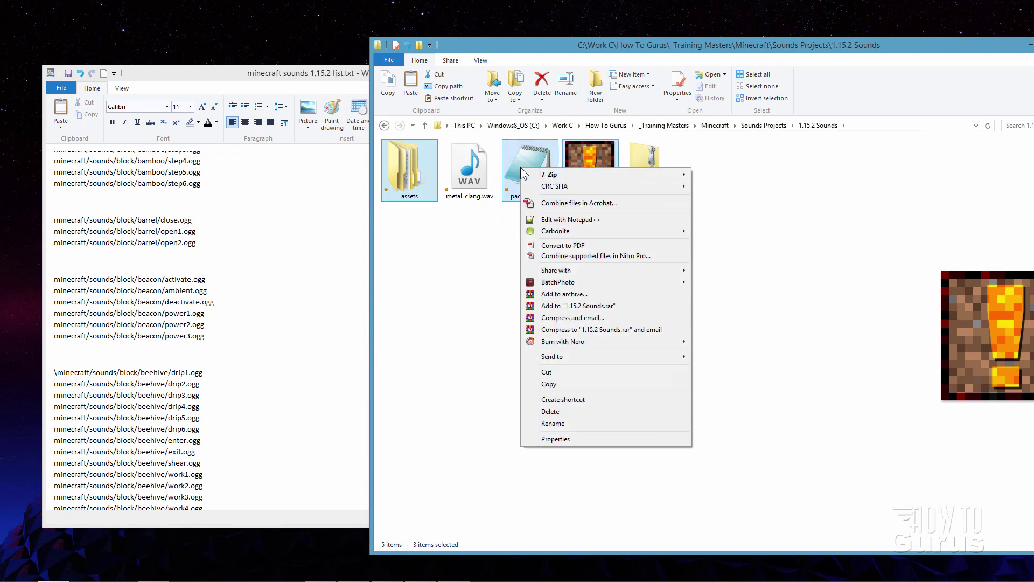
click(578, 294)
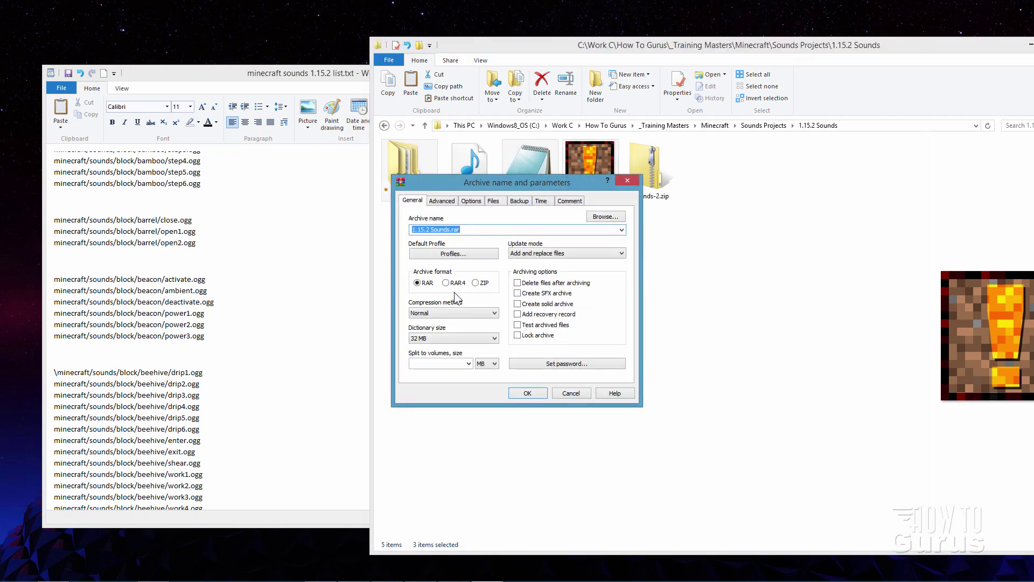
click(475, 283)
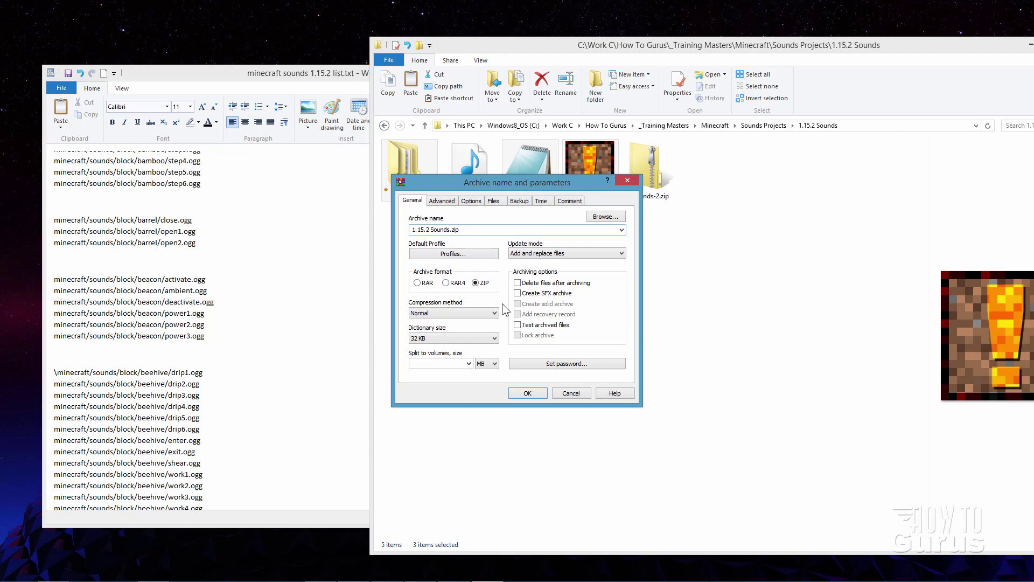
click(575, 396)
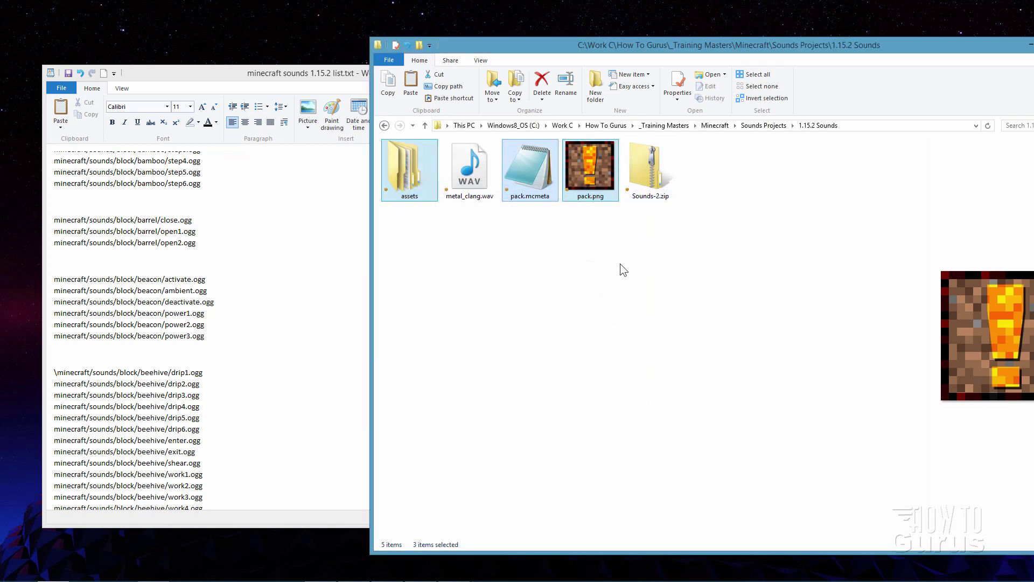
click(619, 264)
In Minecraft, walk up to the barrel and open it twice to hear its sound
drag(687, 45, 559, 45)
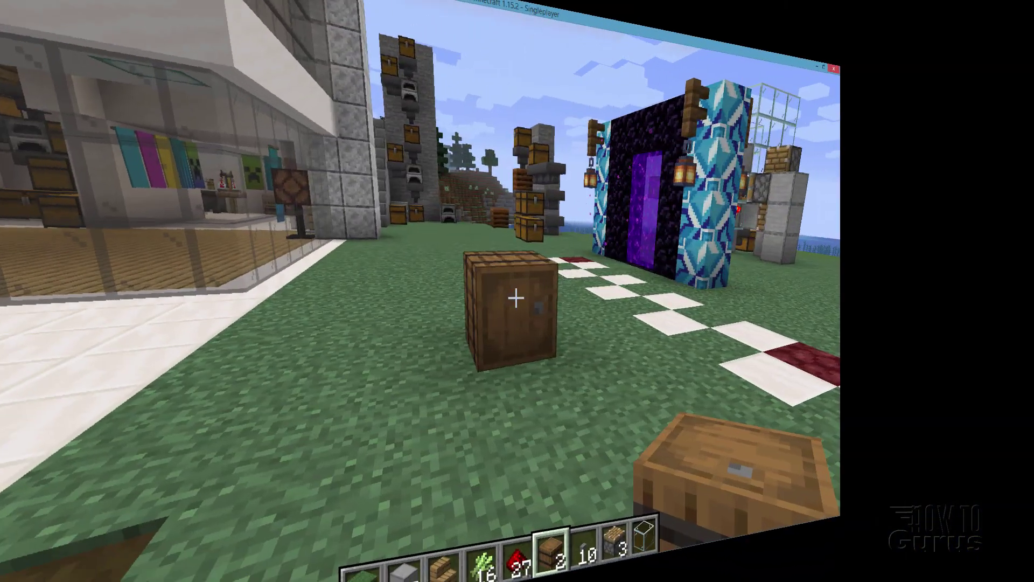
key(w)
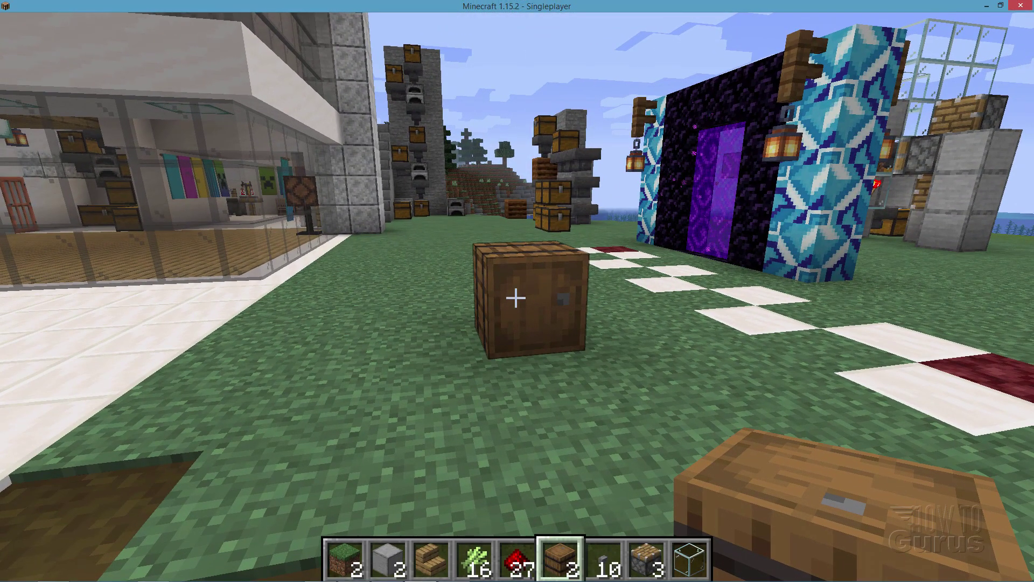
right_click(516, 298)
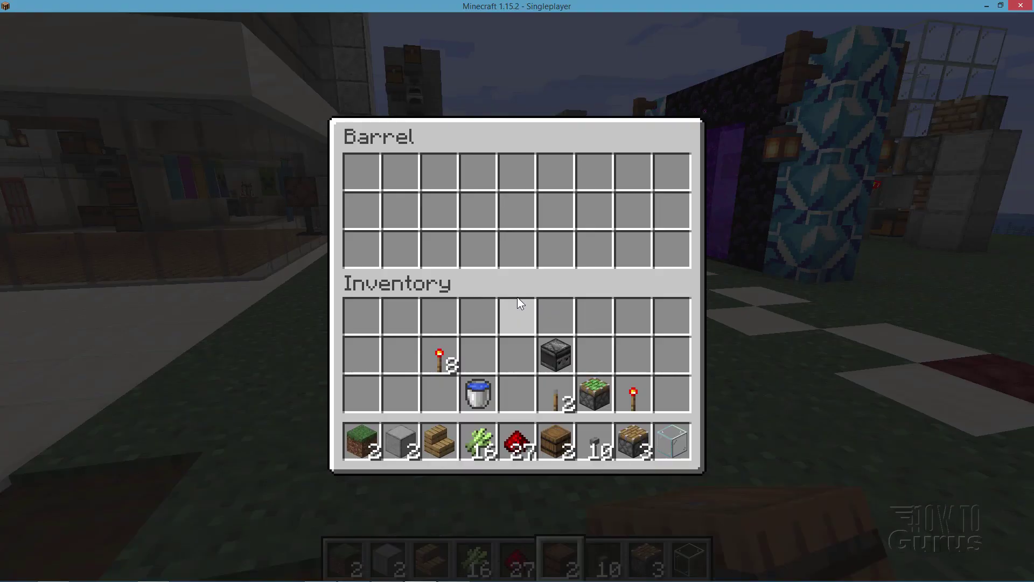
key(Escape)
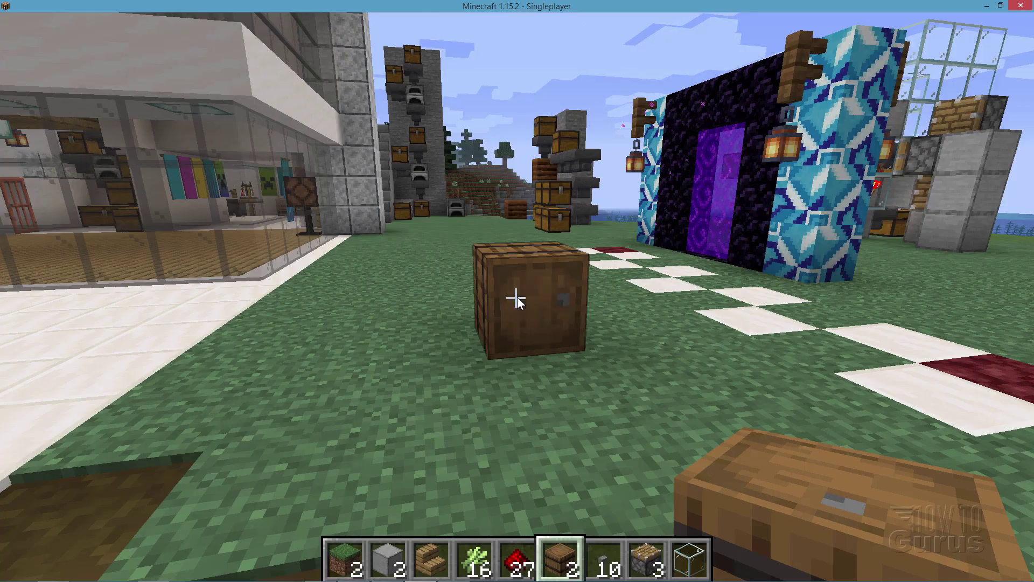
right_click(517, 298)
key(Escape)
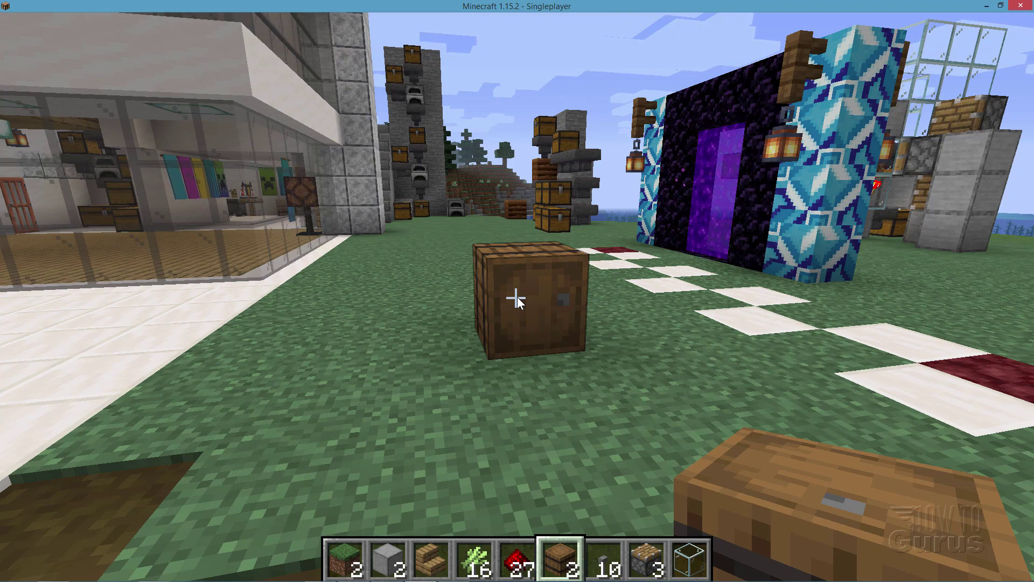
Go to Options and then Resource Packs from the game menu
key(Escape)
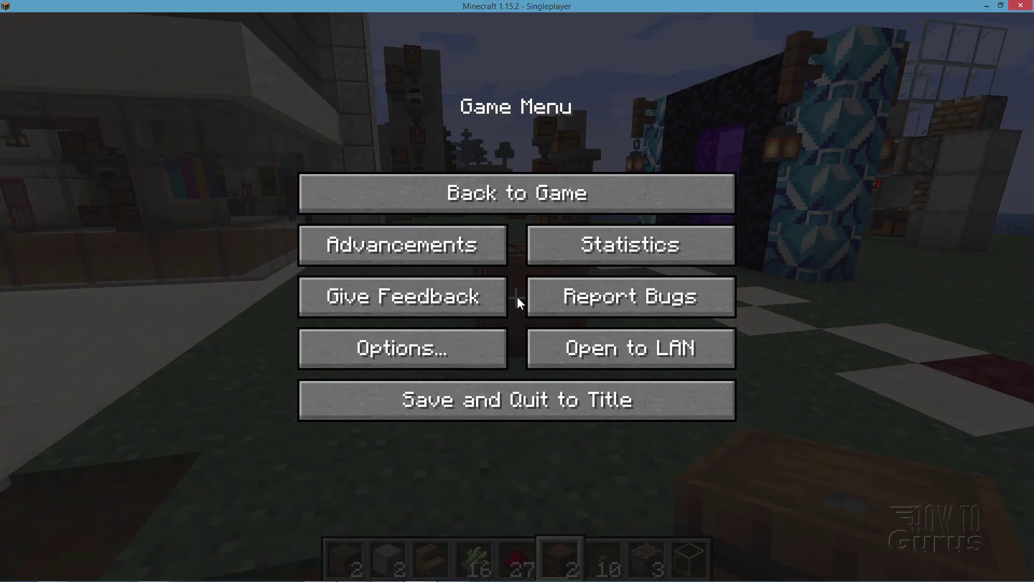
click(395, 350)
click(335, 379)
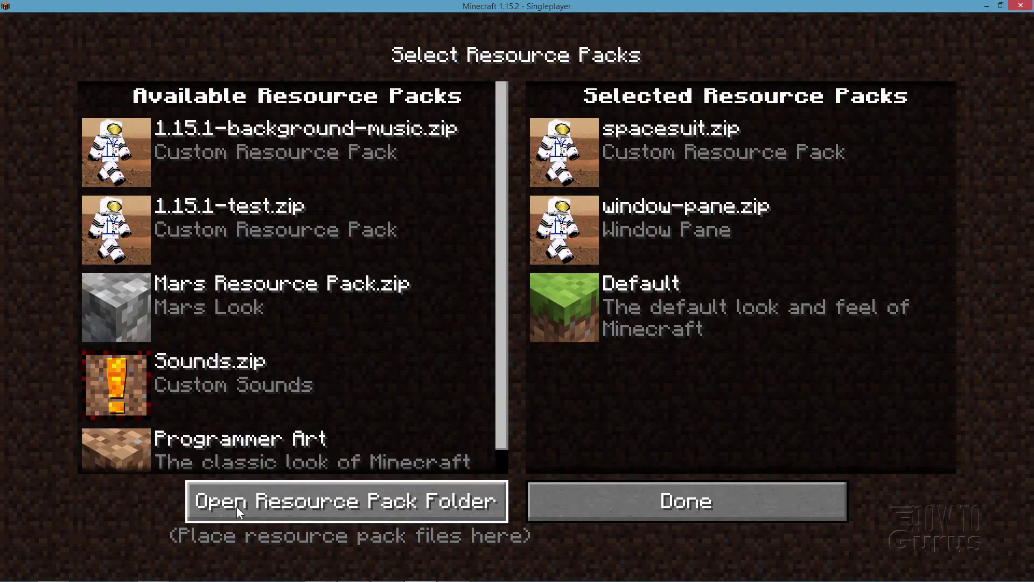
click(370, 501)
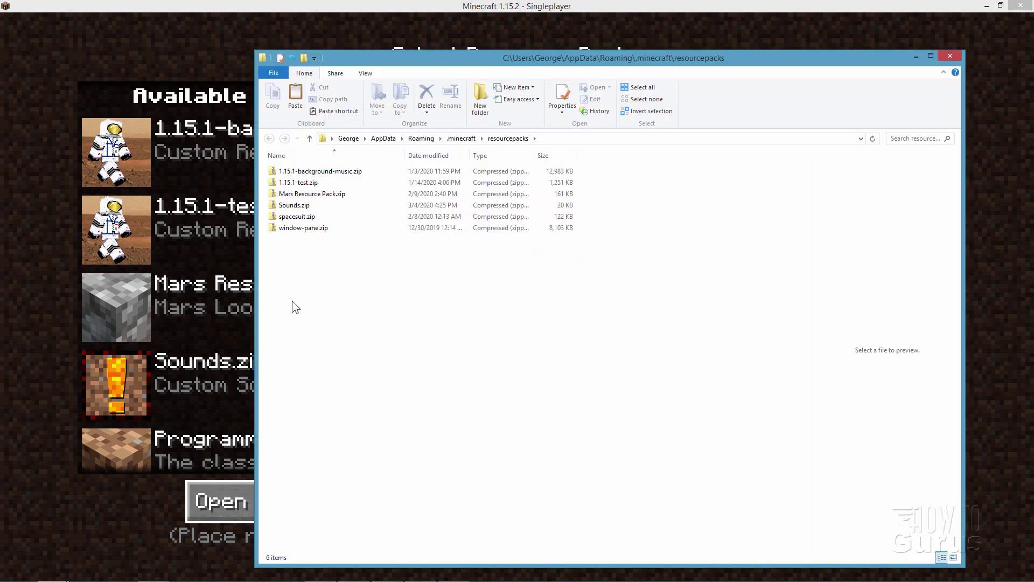
drag(365, 59, 398, 53)
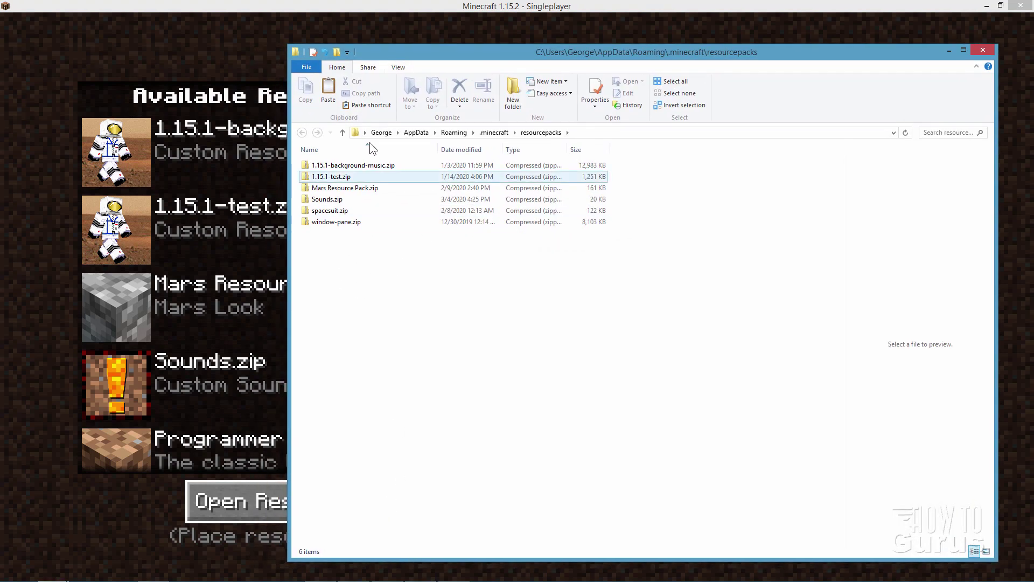
click(317, 200)
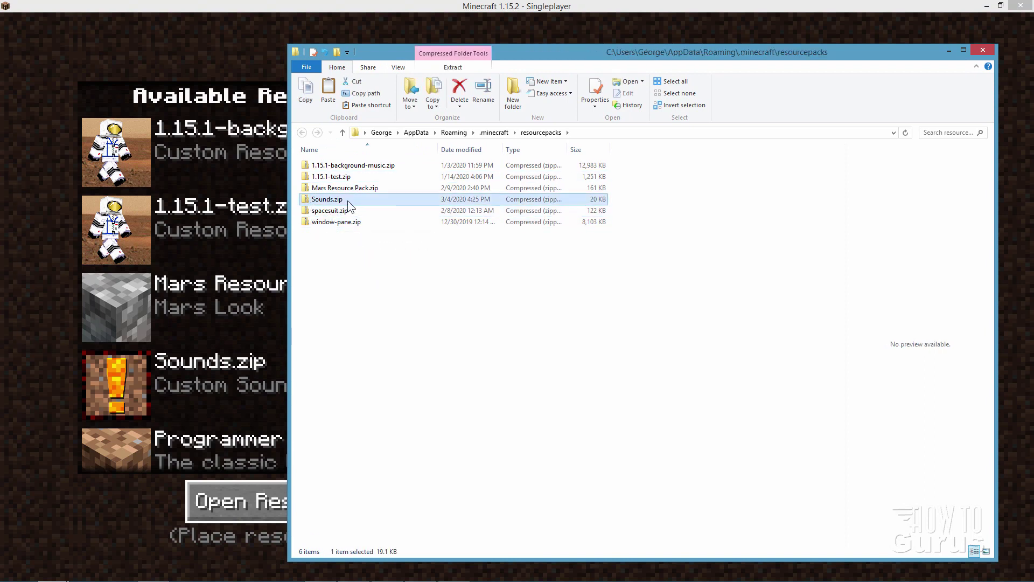
click(343, 267)
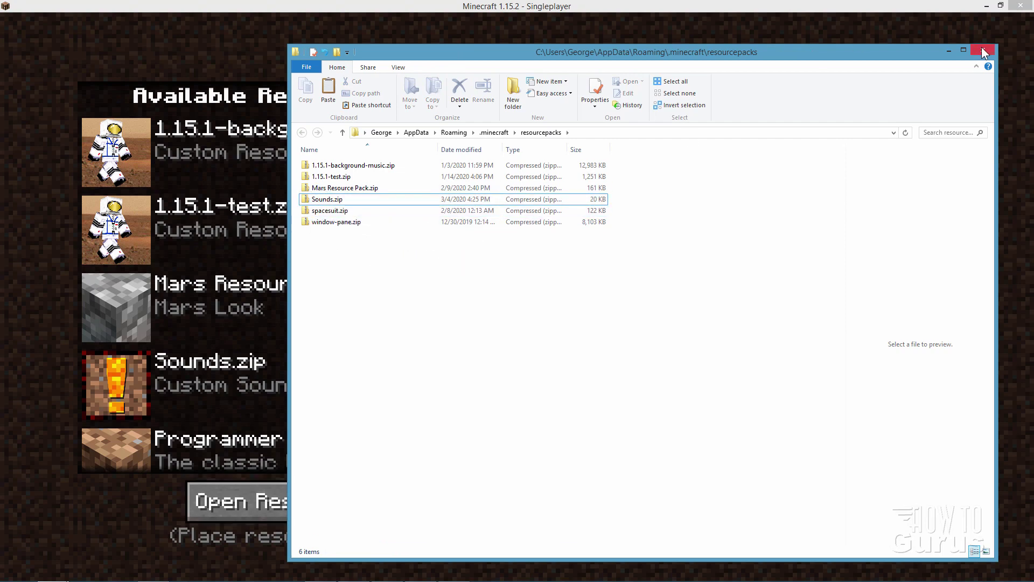
click(950, 50)
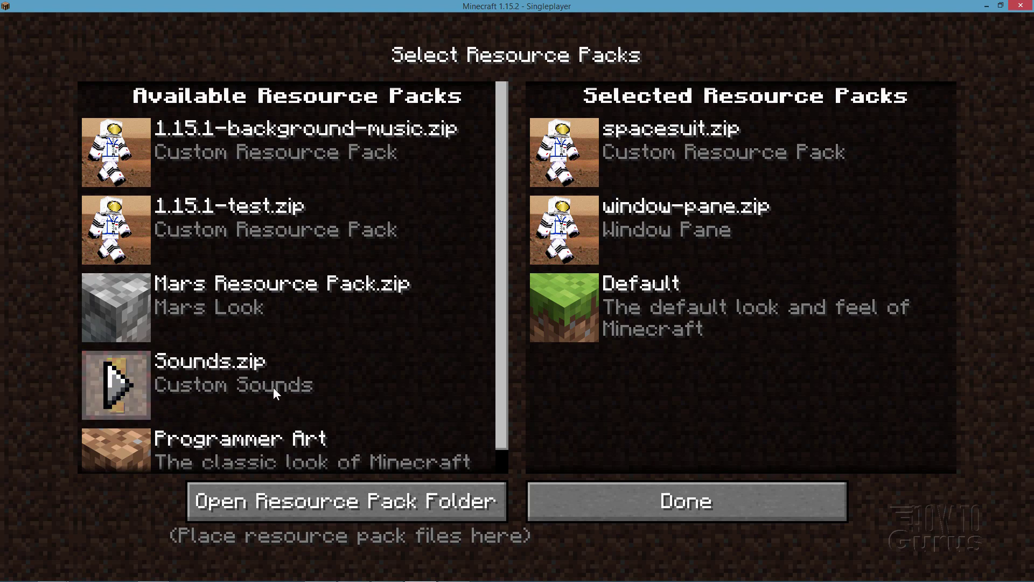
Move Sounds.zip into Selected Resource Packs, apply it, and resume the singleplayer barrel world
click(122, 386)
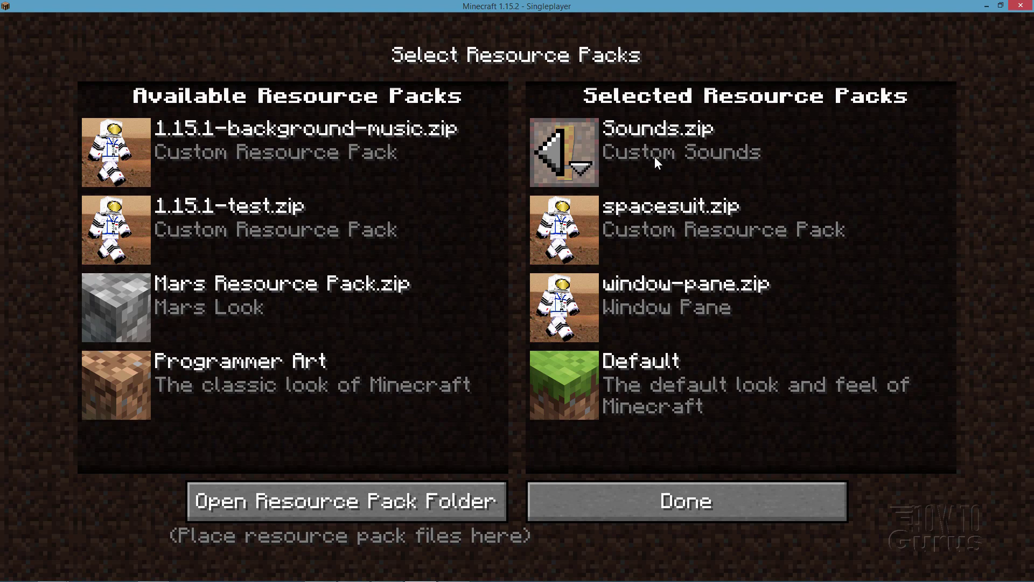
click(677, 499)
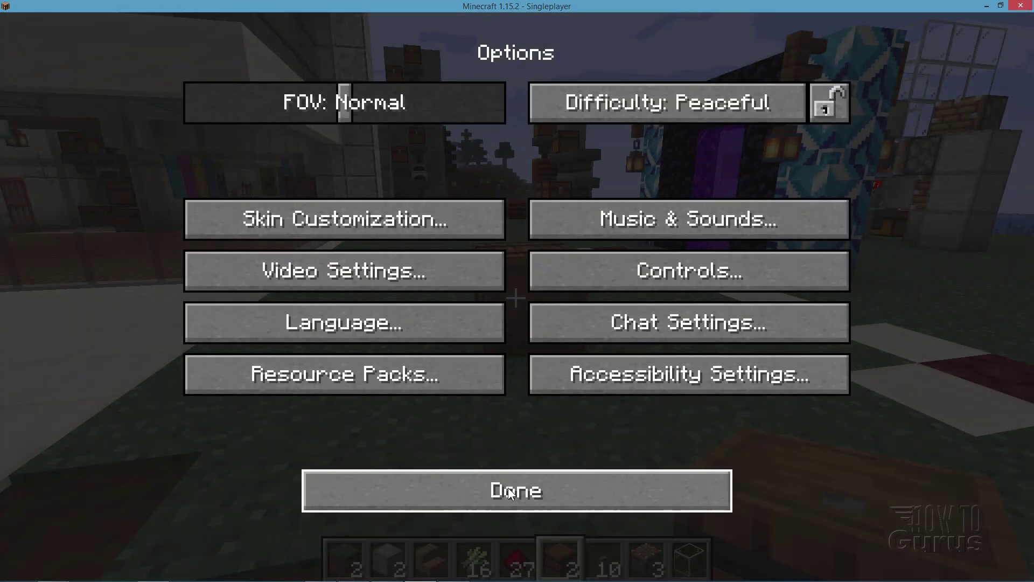
click(508, 487)
click(532, 199)
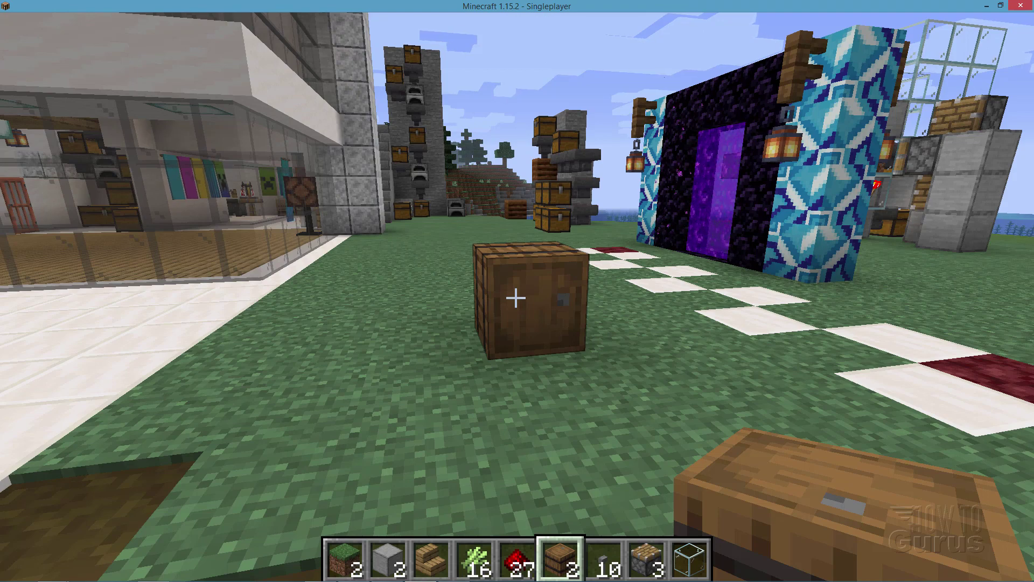
right_click(517, 296)
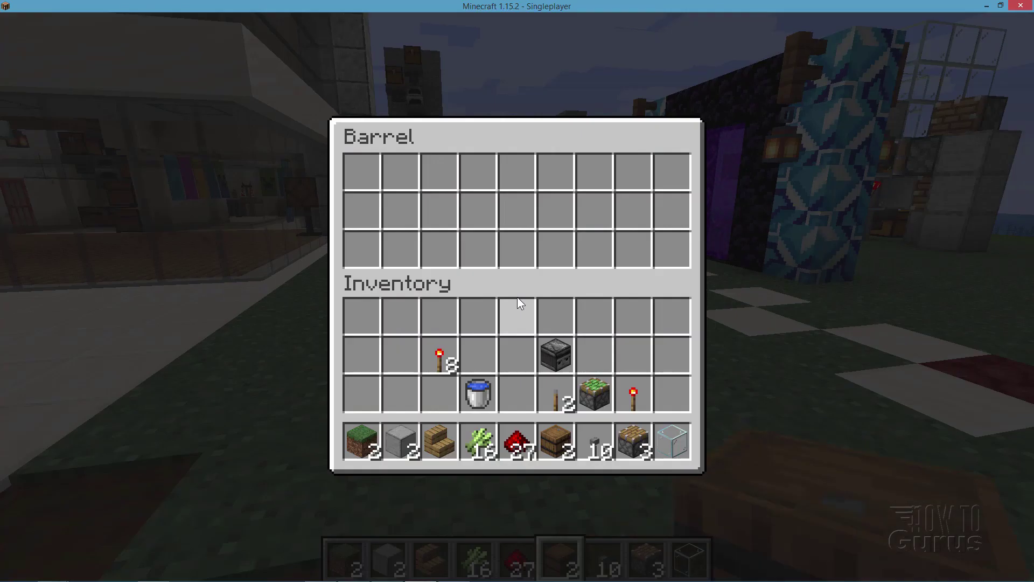
key(Escape)
right_click(517, 296)
key(Escape)
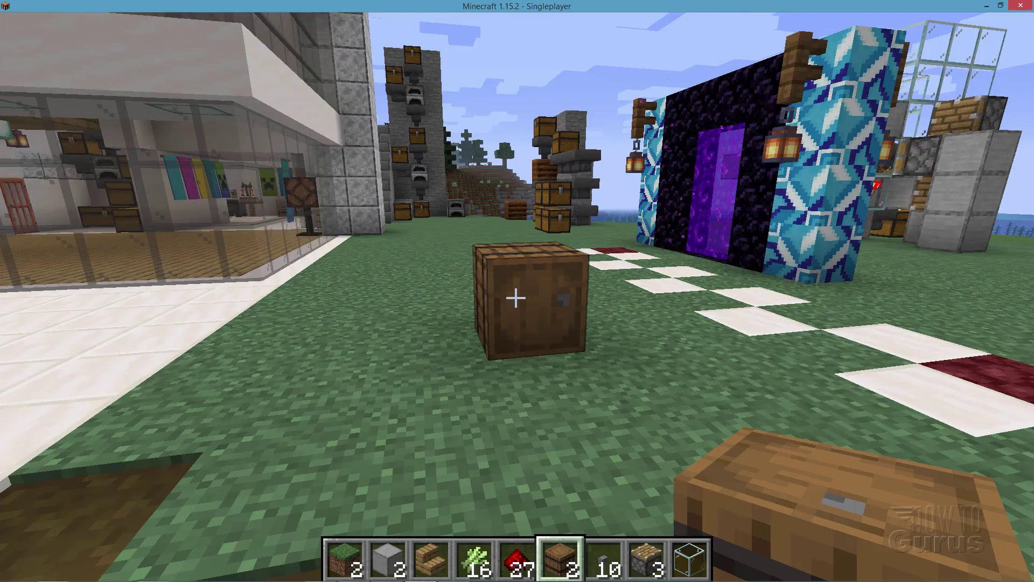